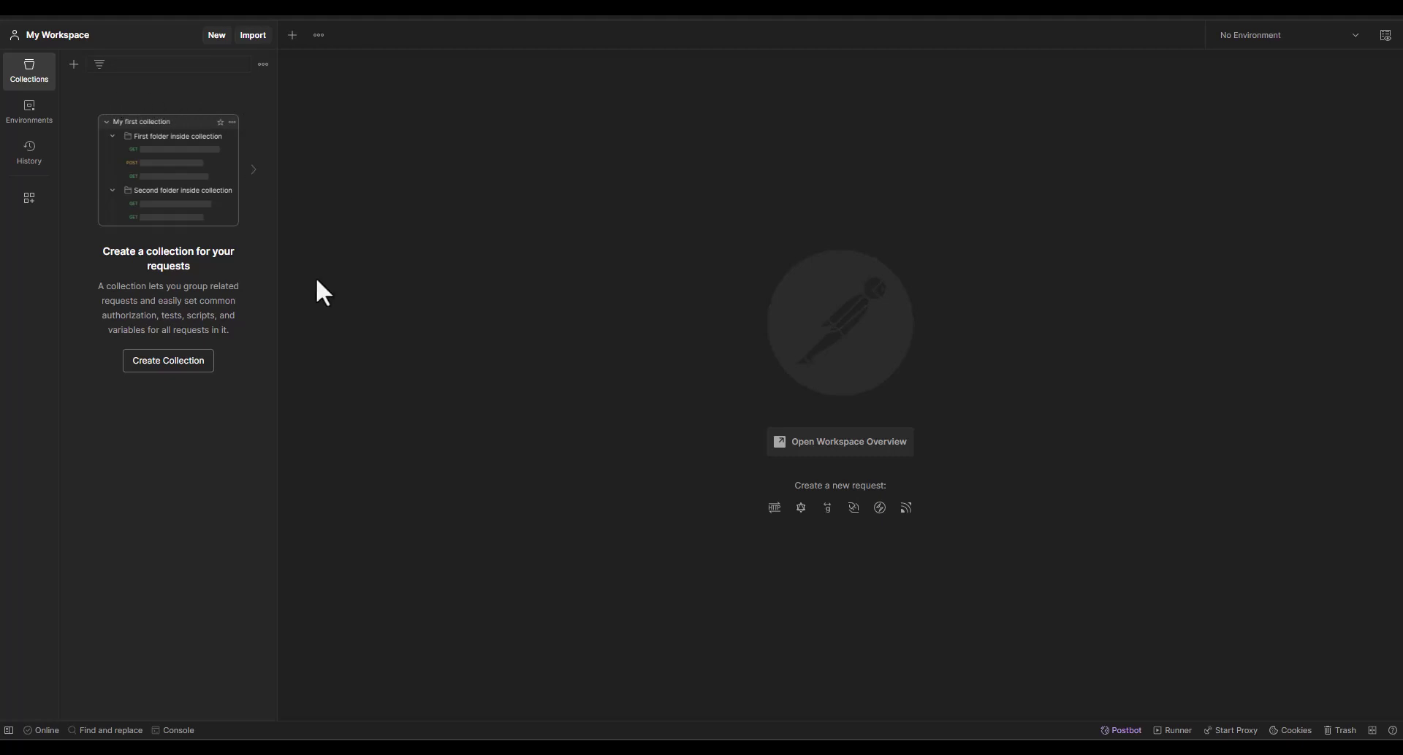
Create a blank collection and add a new untitled GET request to it
left_click(74, 64)
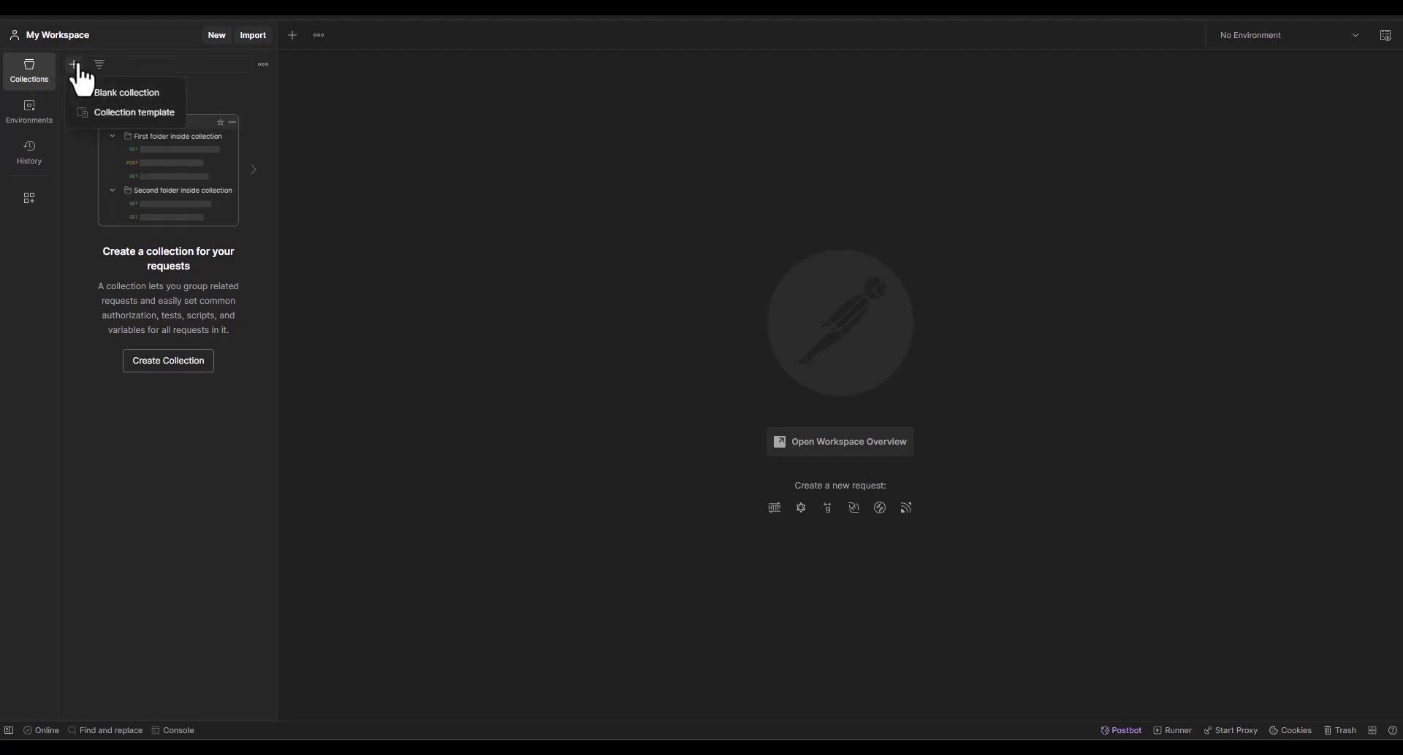
left_click(120, 98)
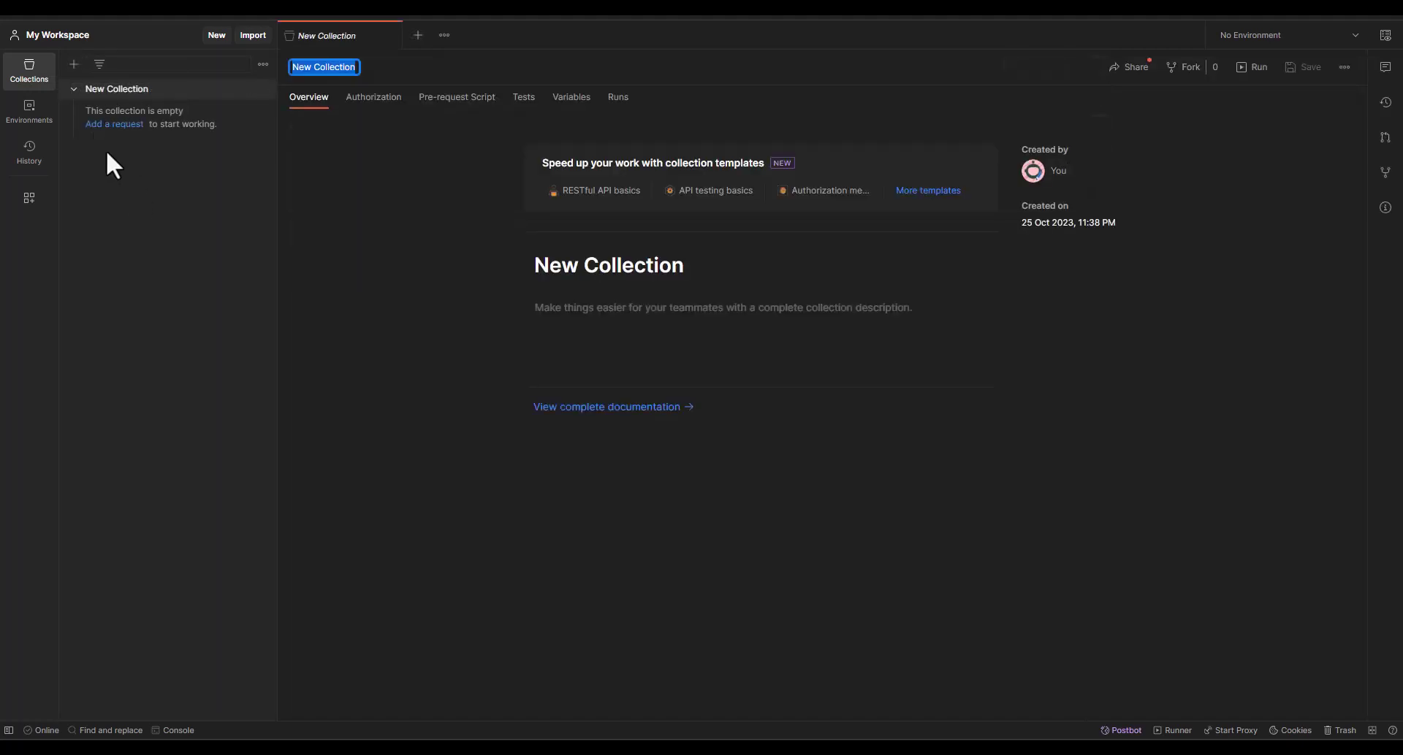
left_click(115, 124)
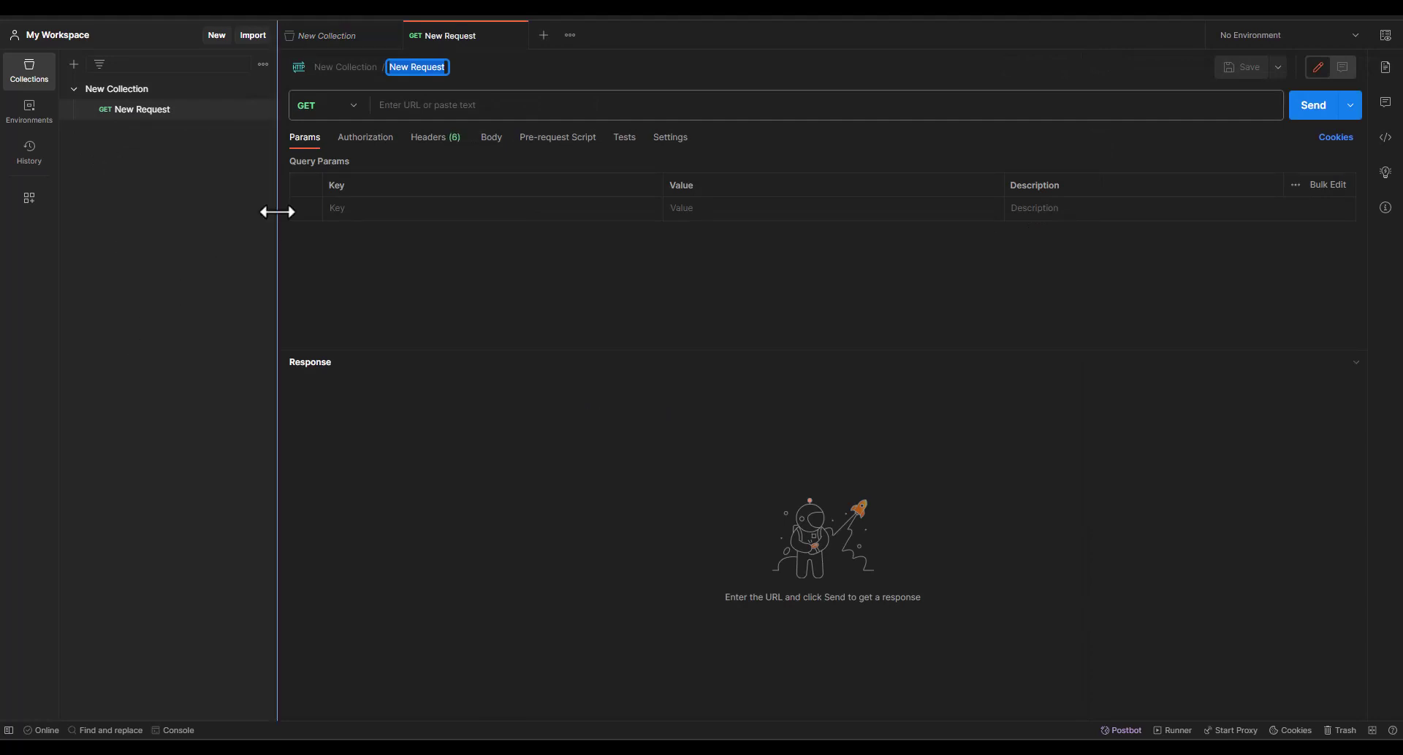
left_click(351, 109)
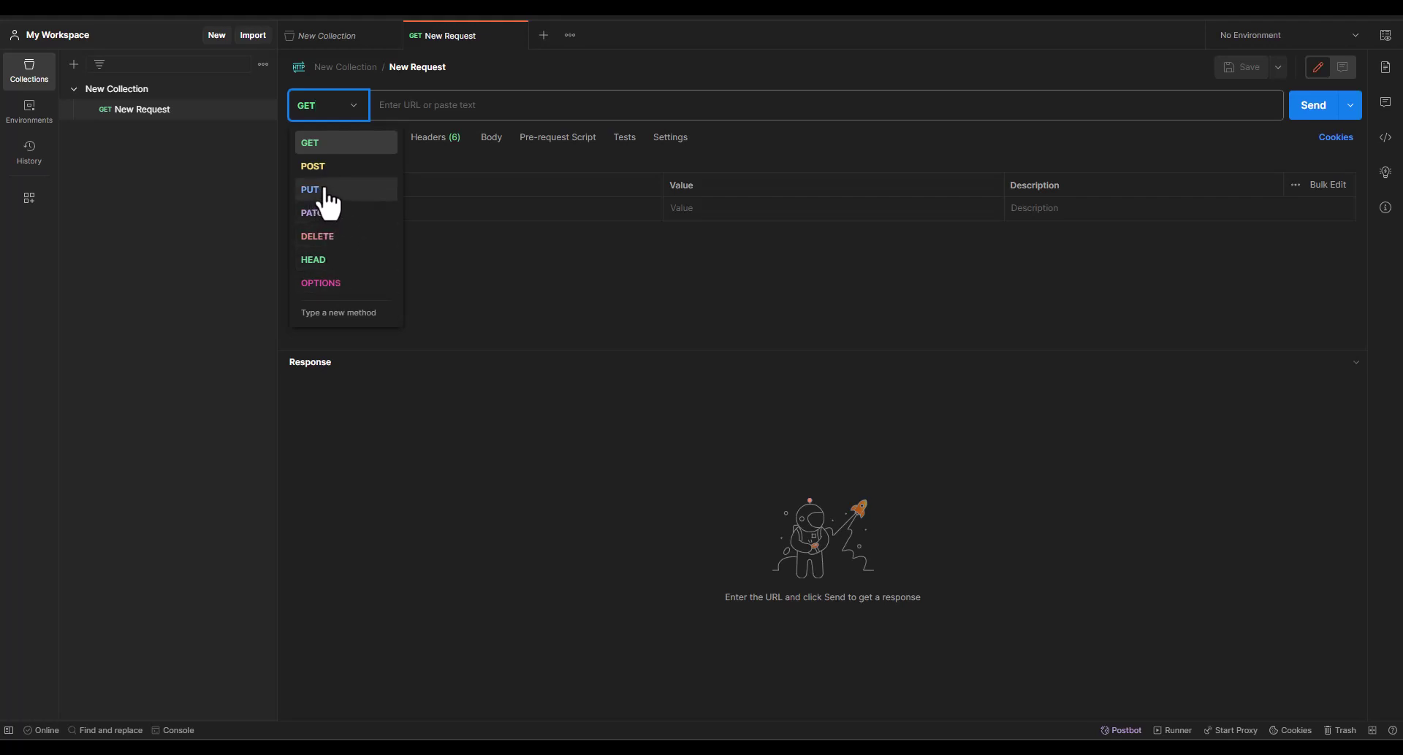
Switch the new request's method from GET to POST
left_click(342, 167)
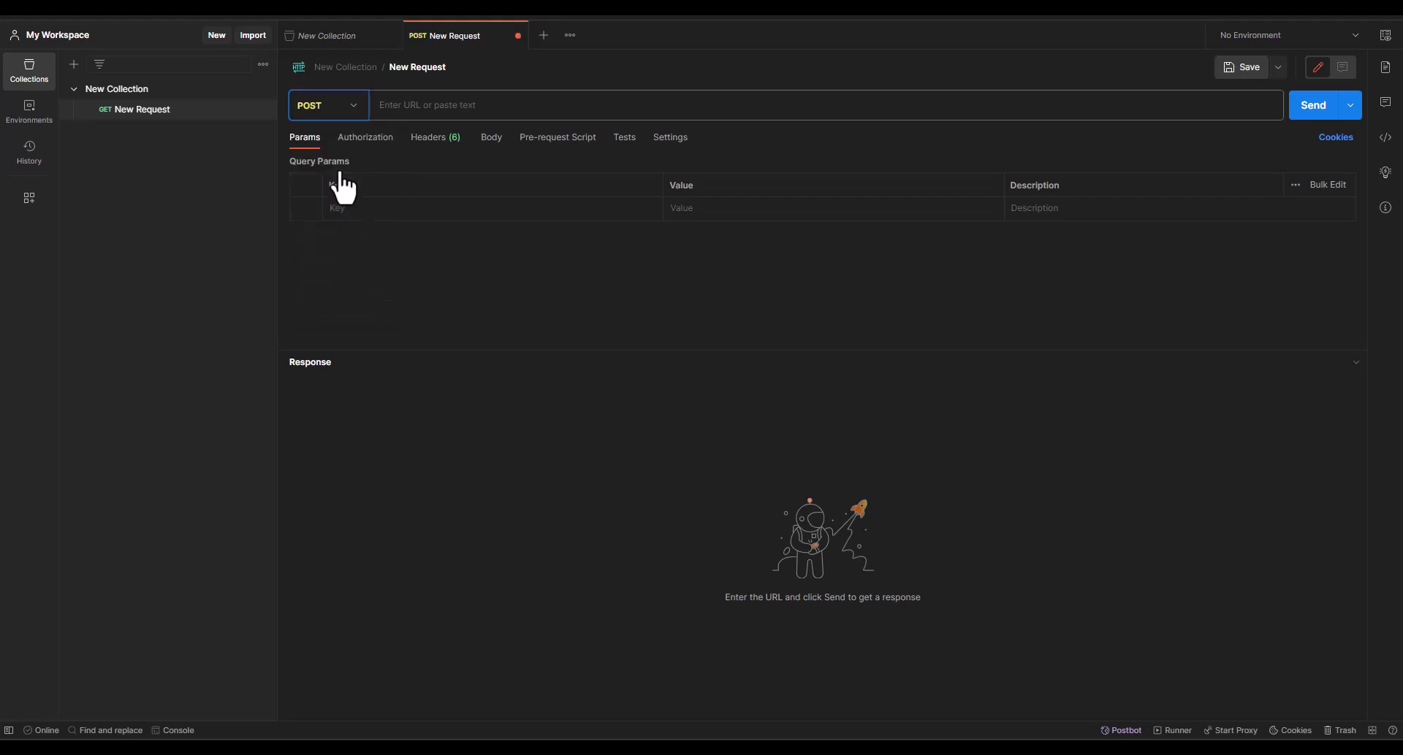
left_click(360, 119)
left_click(367, 121)
left_click(430, 111)
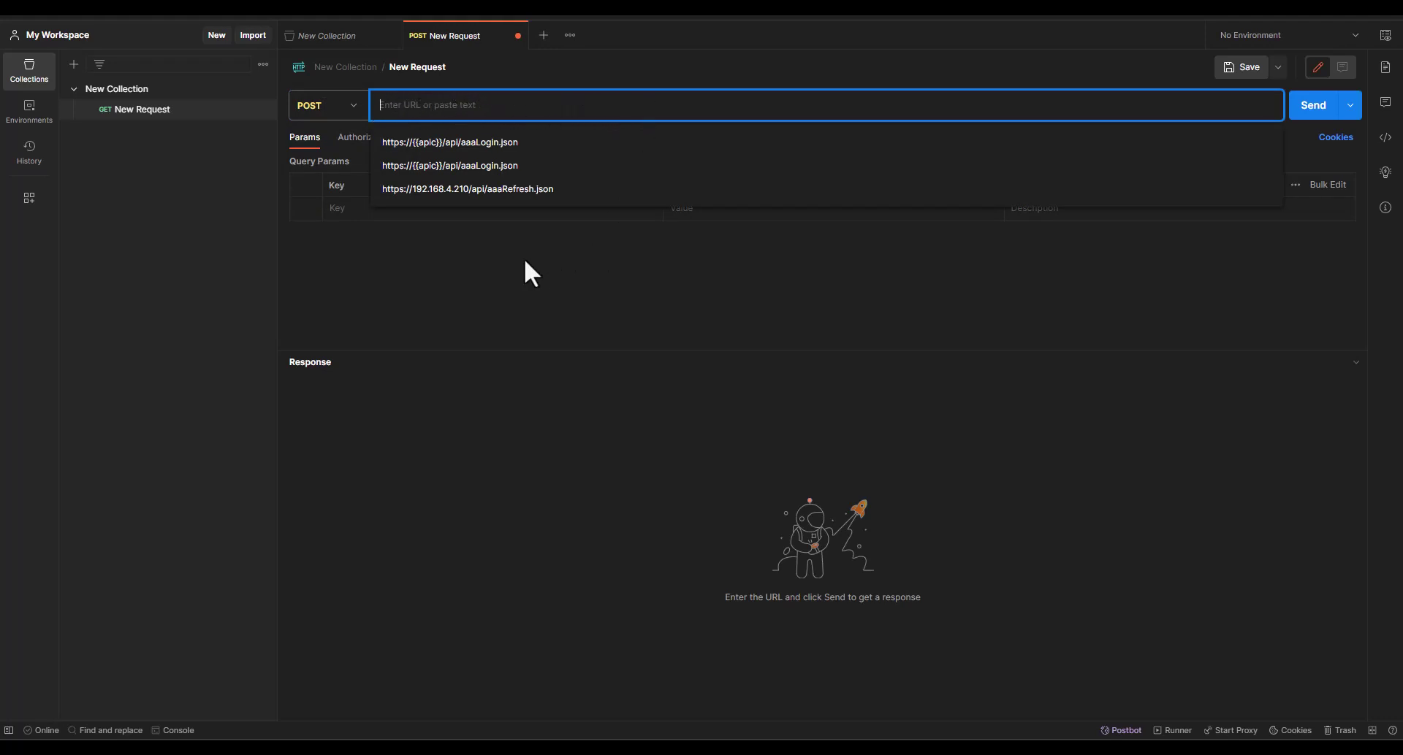
left_click(548, 277)
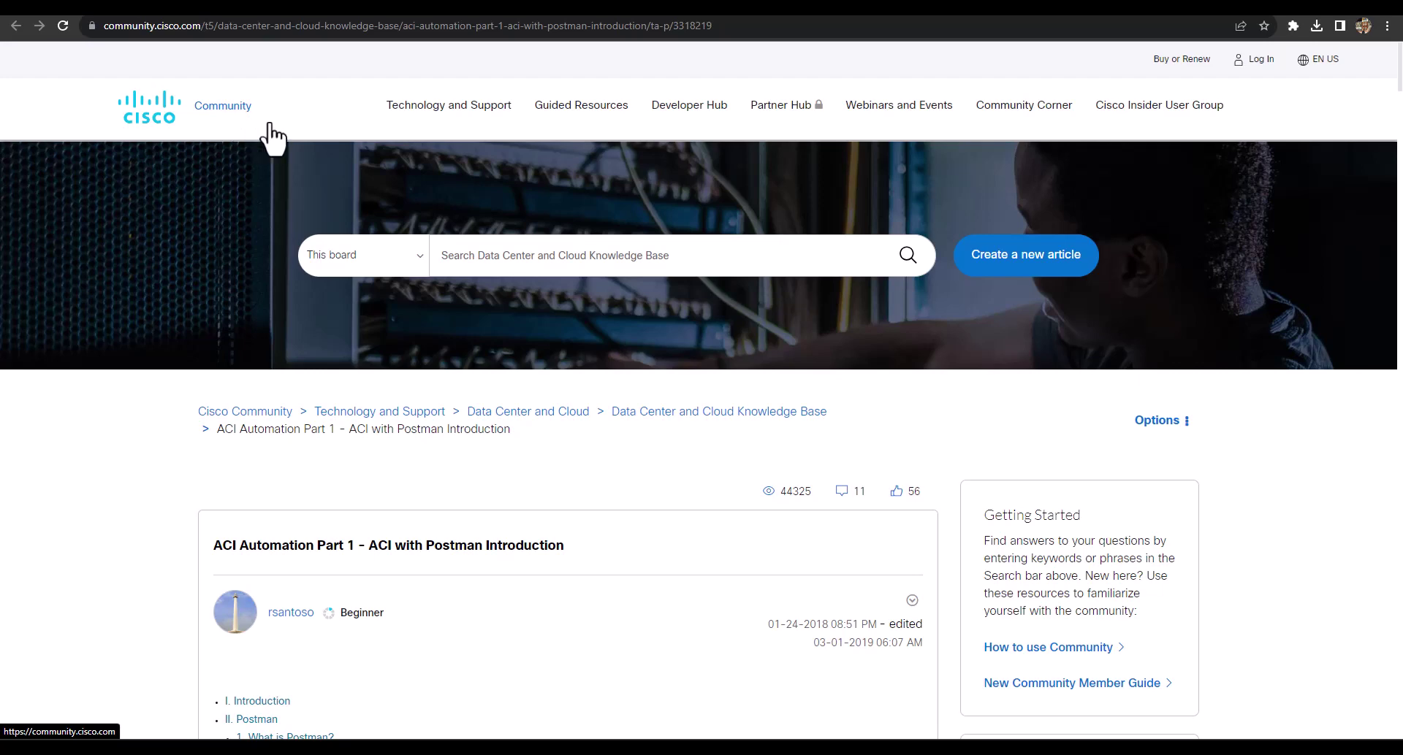
scroll(117, 461, "down", 5)
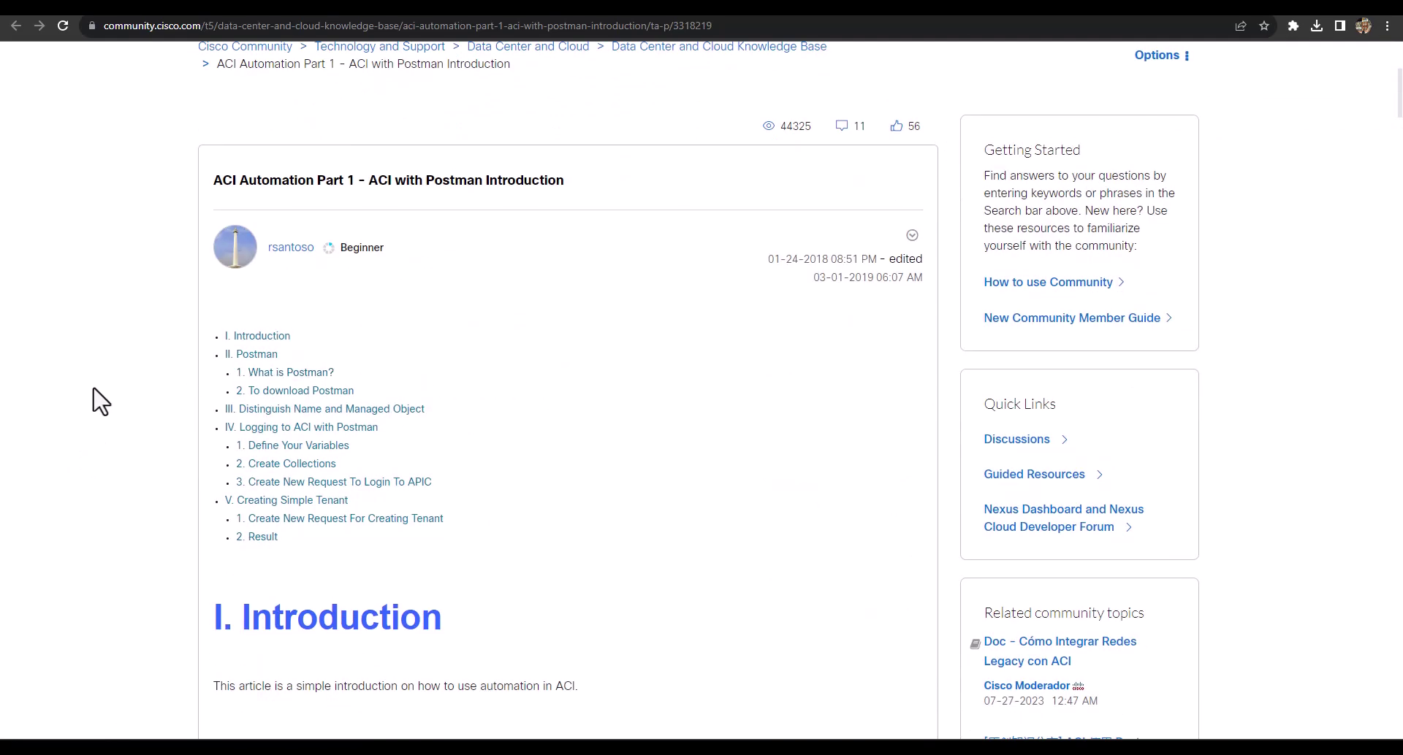
scroll(110, 401, "down", 7)
scroll(124, 409, "down", 13)
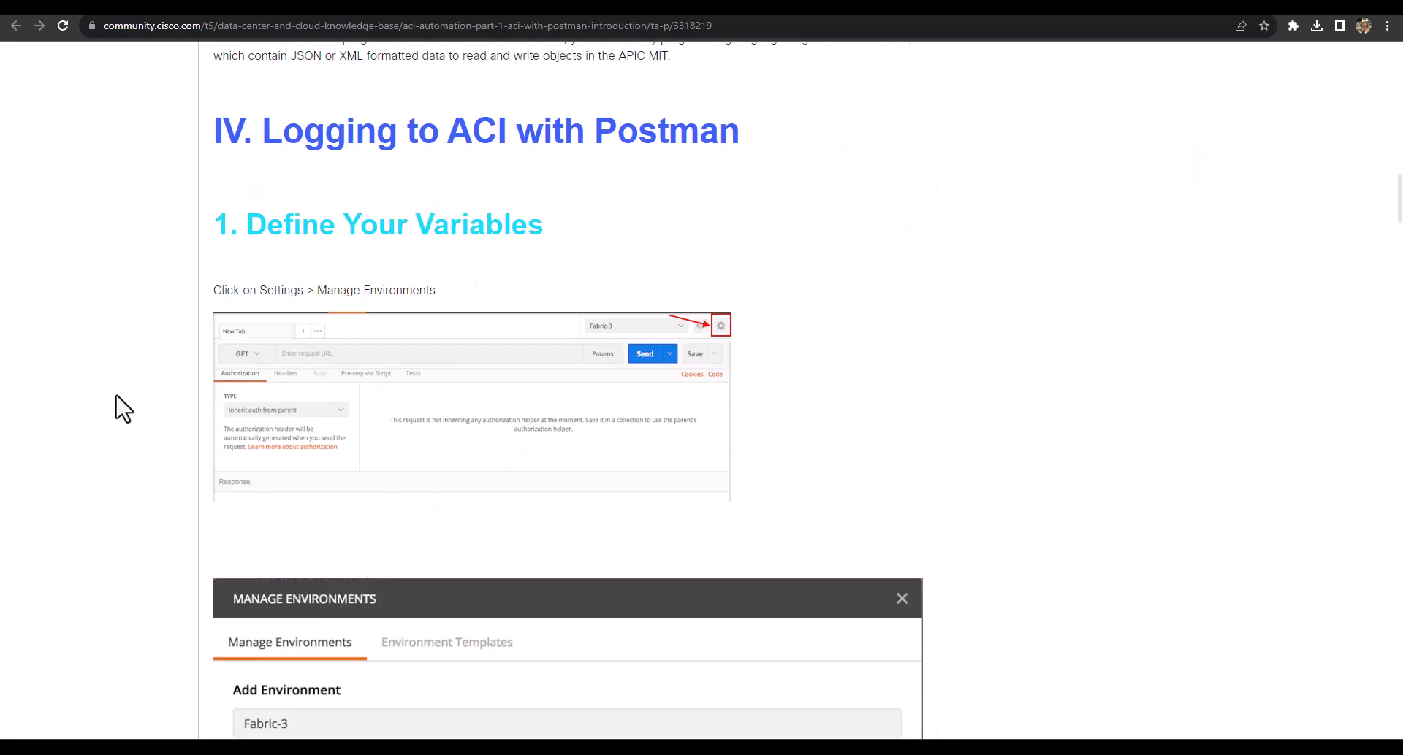
scroll(123, 409, "down", 14)
scroll(122, 409, "down", 8)
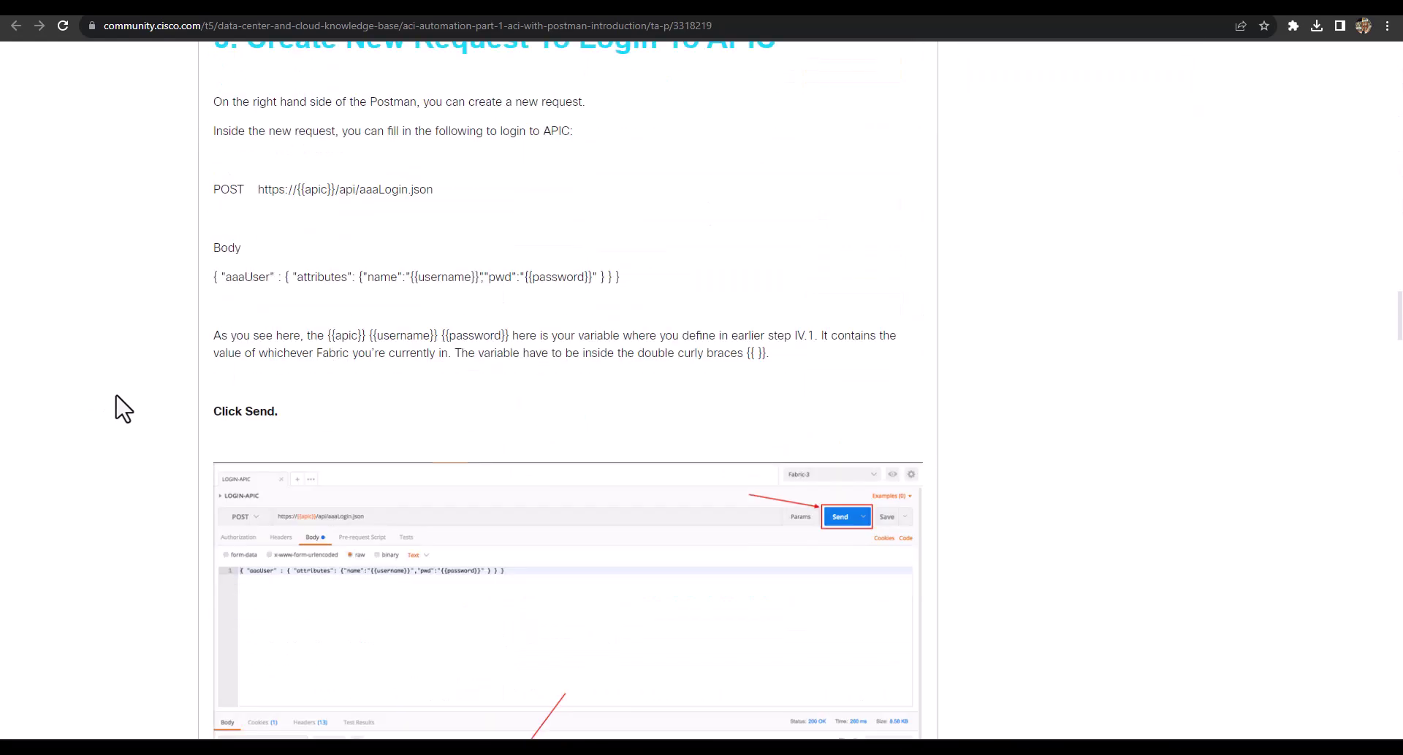
scroll(543, 191, "up", 2)
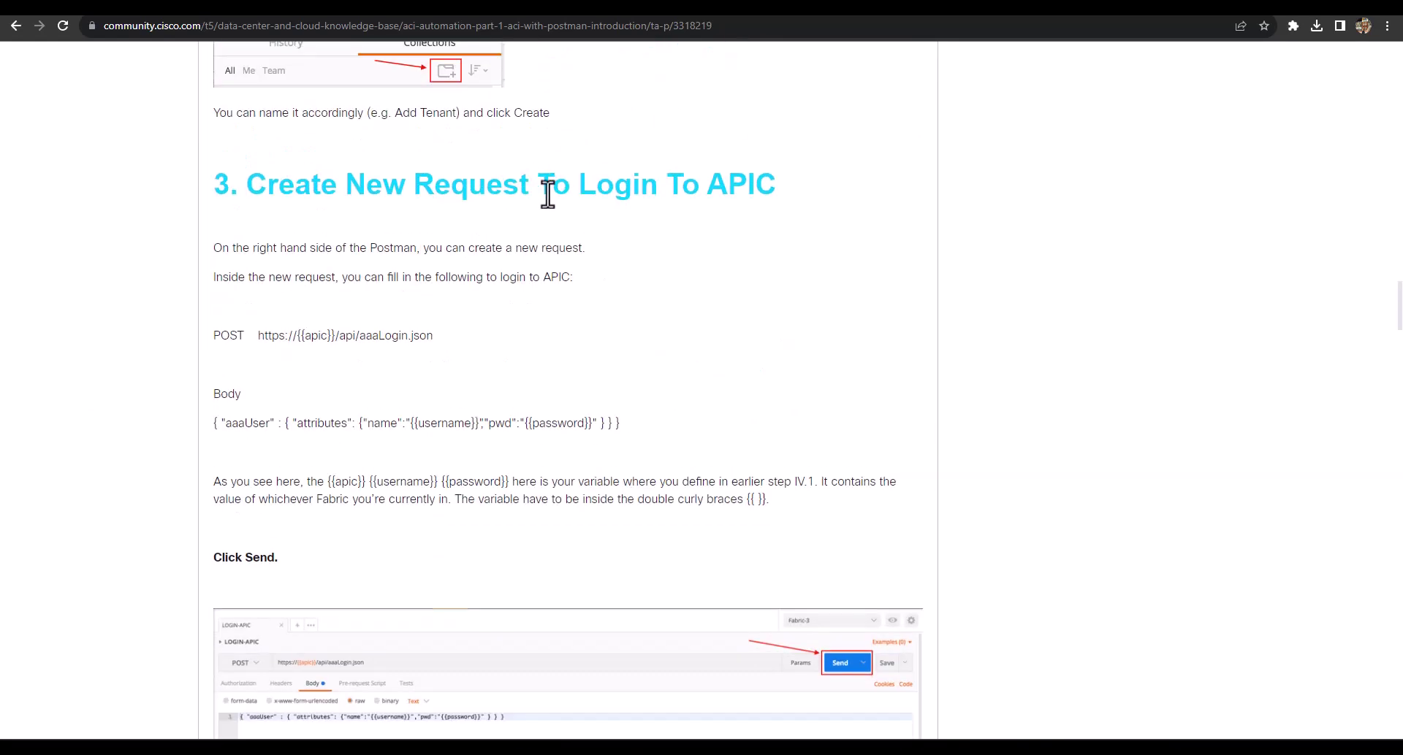
left_click_drag(543, 191, 780, 188)
left_click(779, 226)
left_click_drag(259, 335, 447, 348)
key("ctrl+c")
left_click(288, 352)
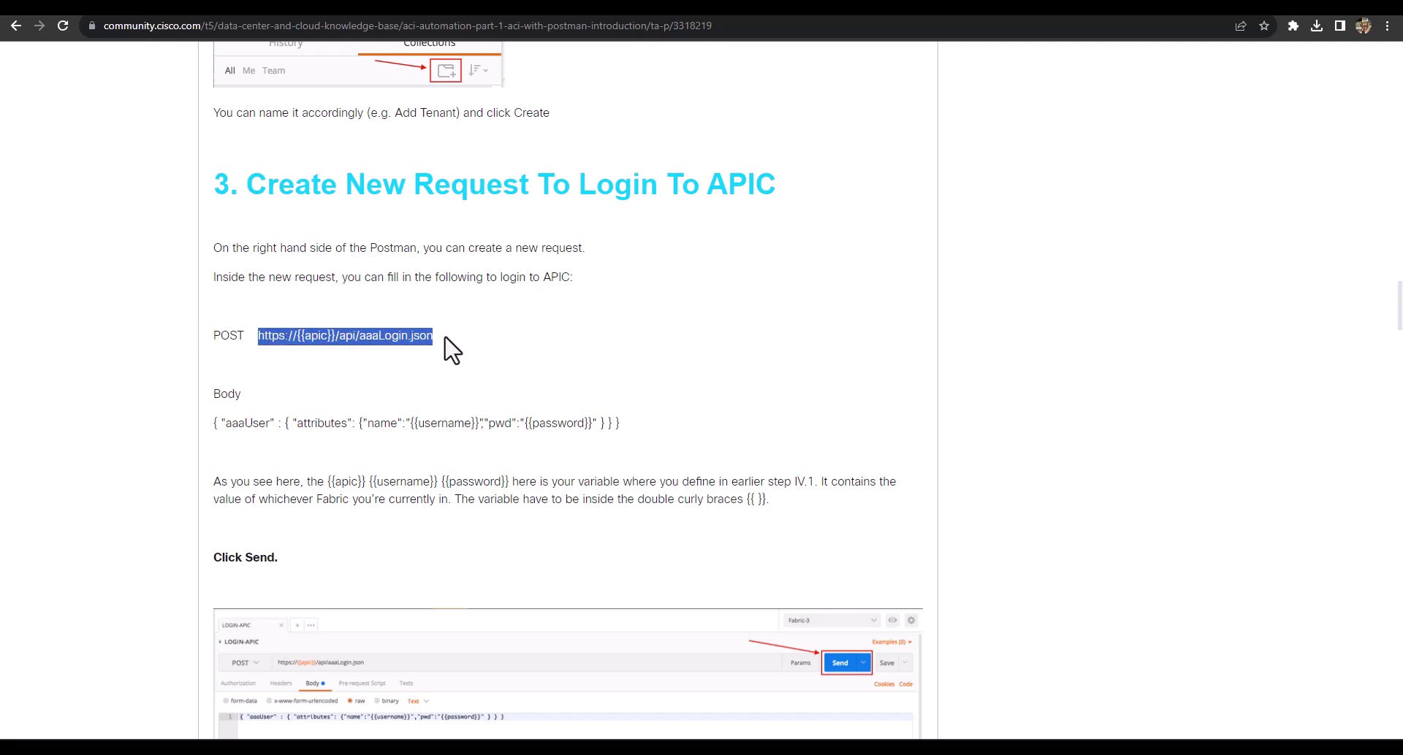
key("alt+Tab")
left_click(431, 105)
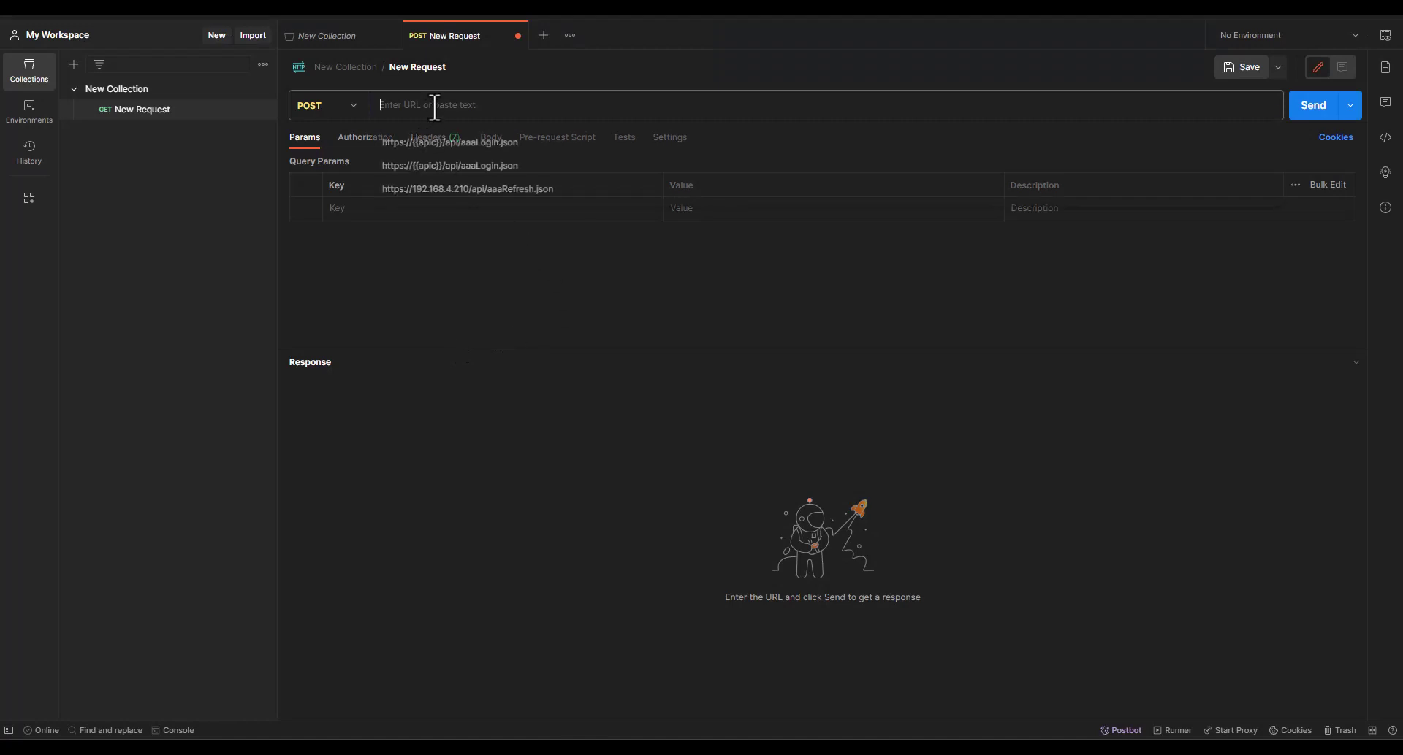
key("ctrl+v")
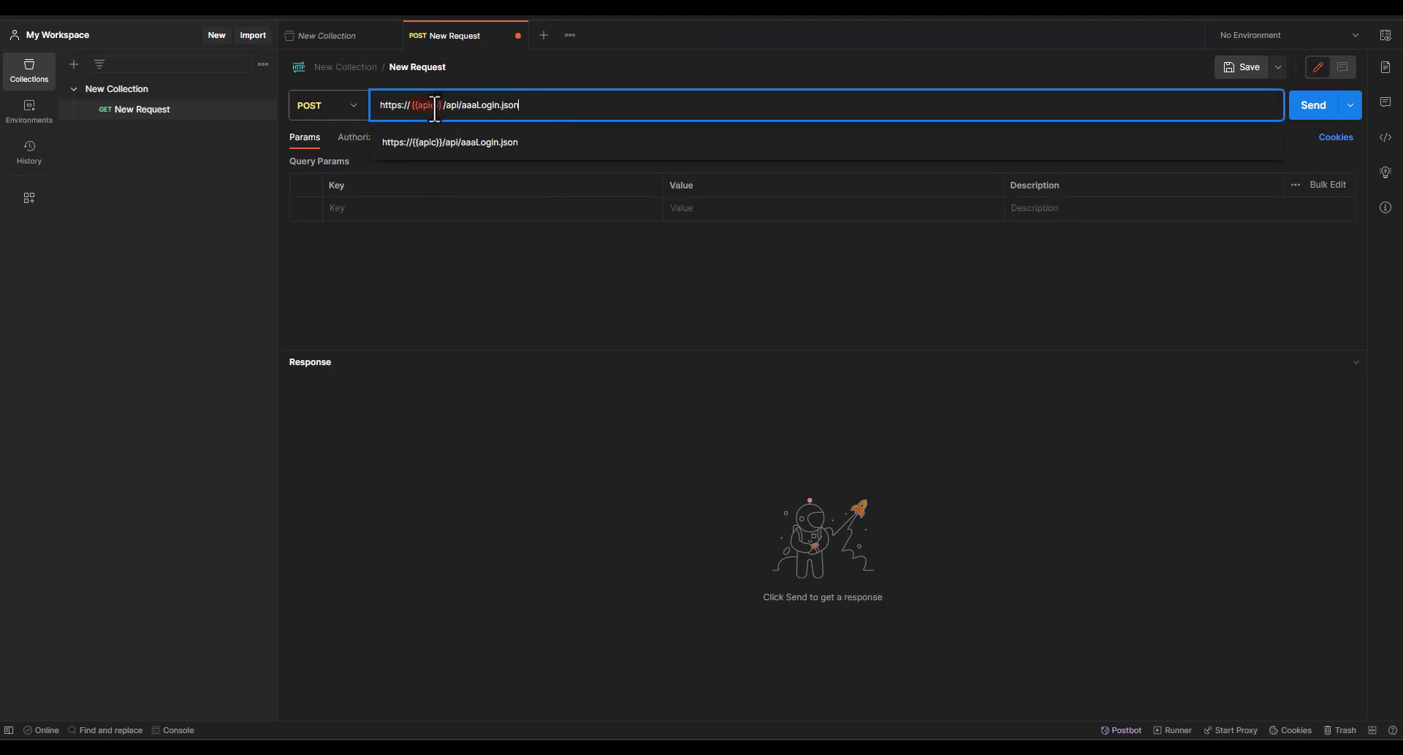
left_click_drag(409, 109, 444, 109)
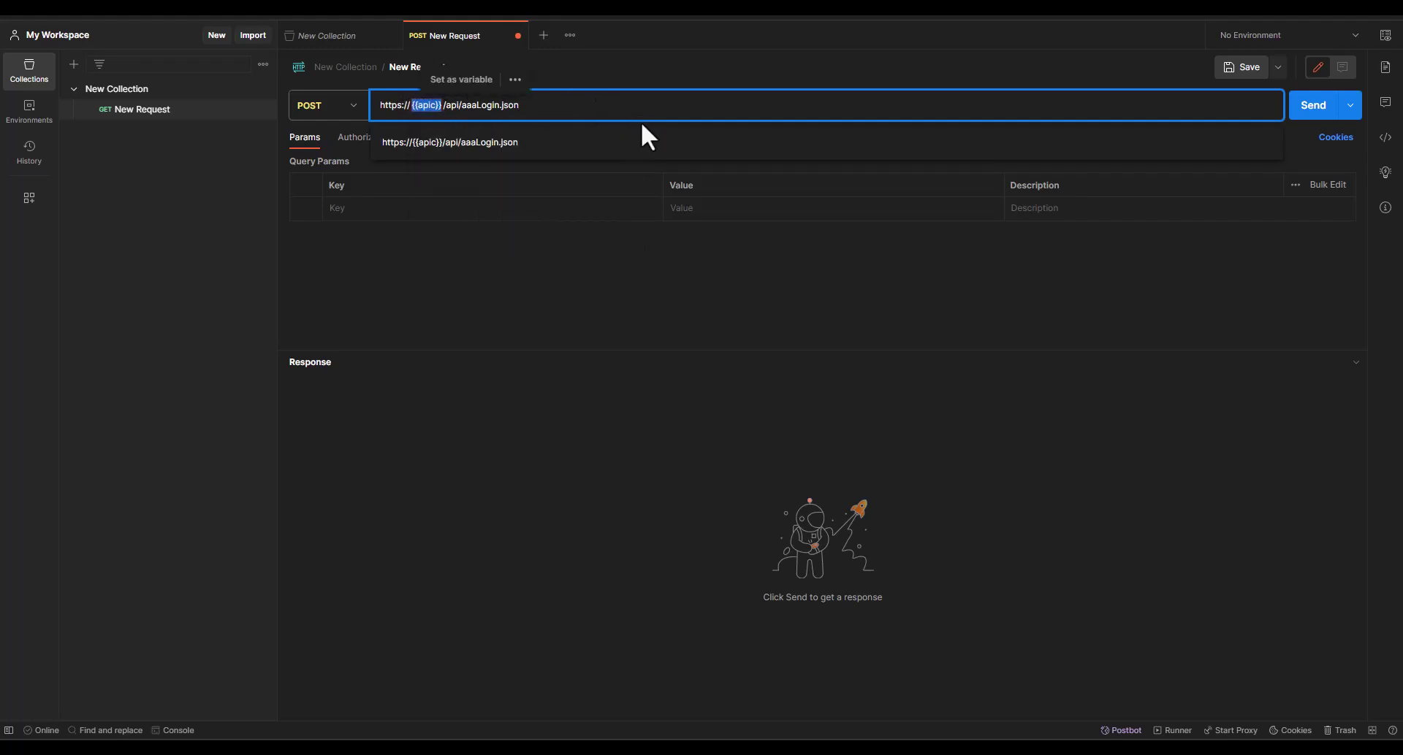
key("alt+Tab")
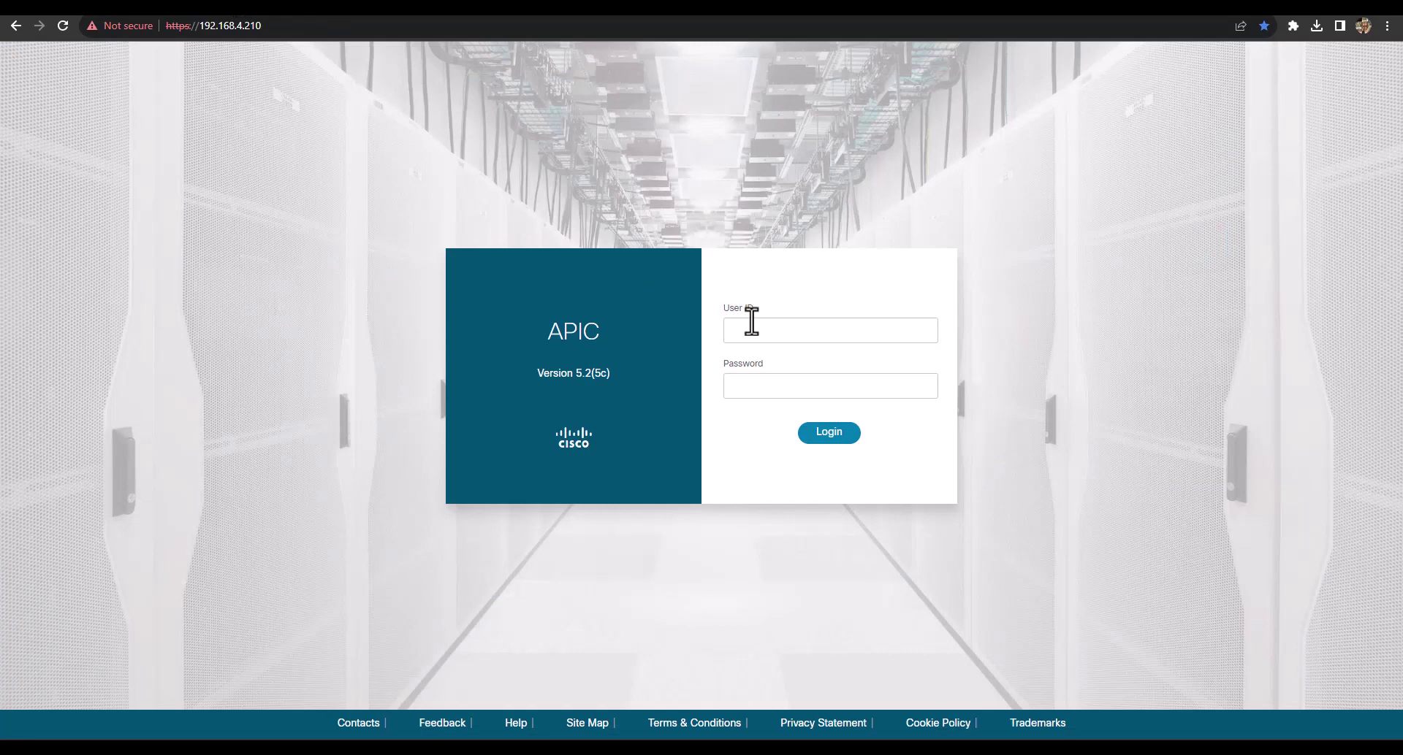
Log in to the APIC at 192.168.4.210 with the user ID and password, closing What's New
left_click(752, 321)
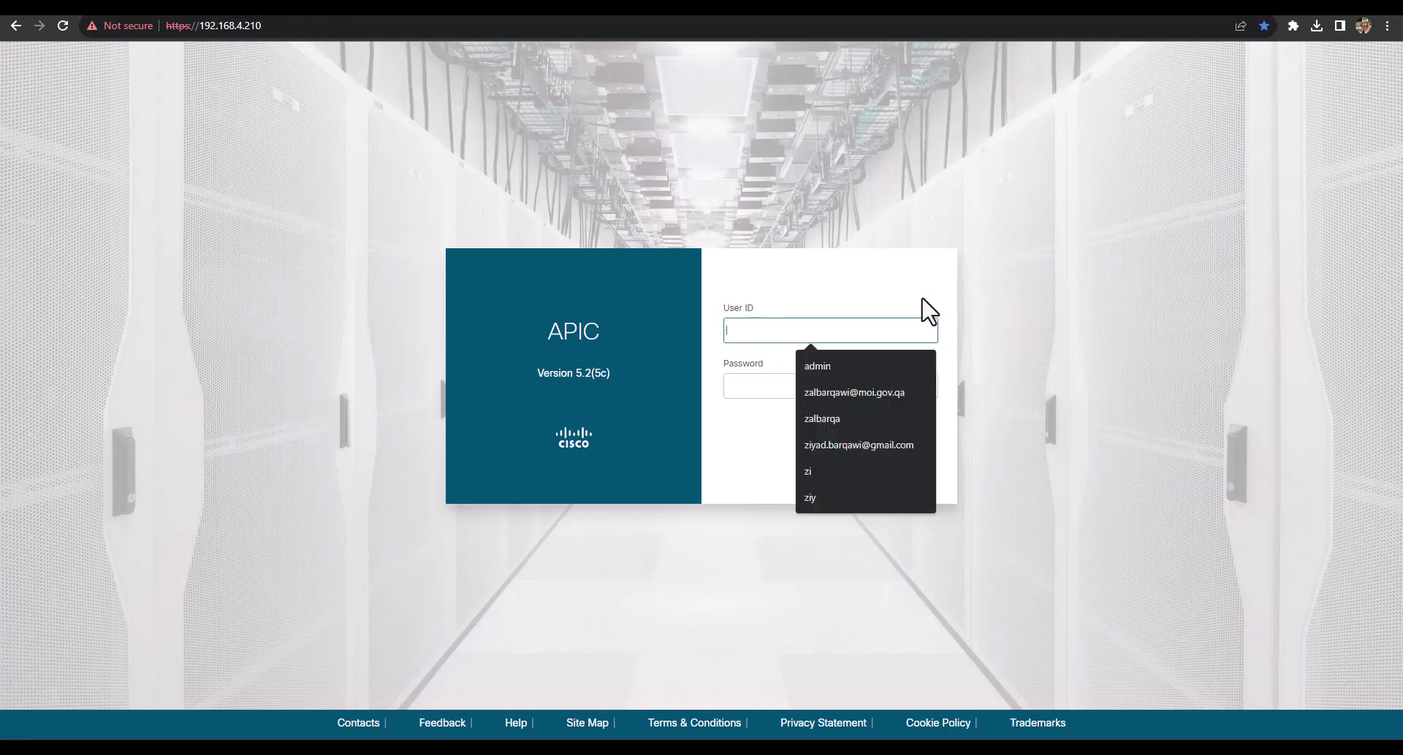
key("Tab")
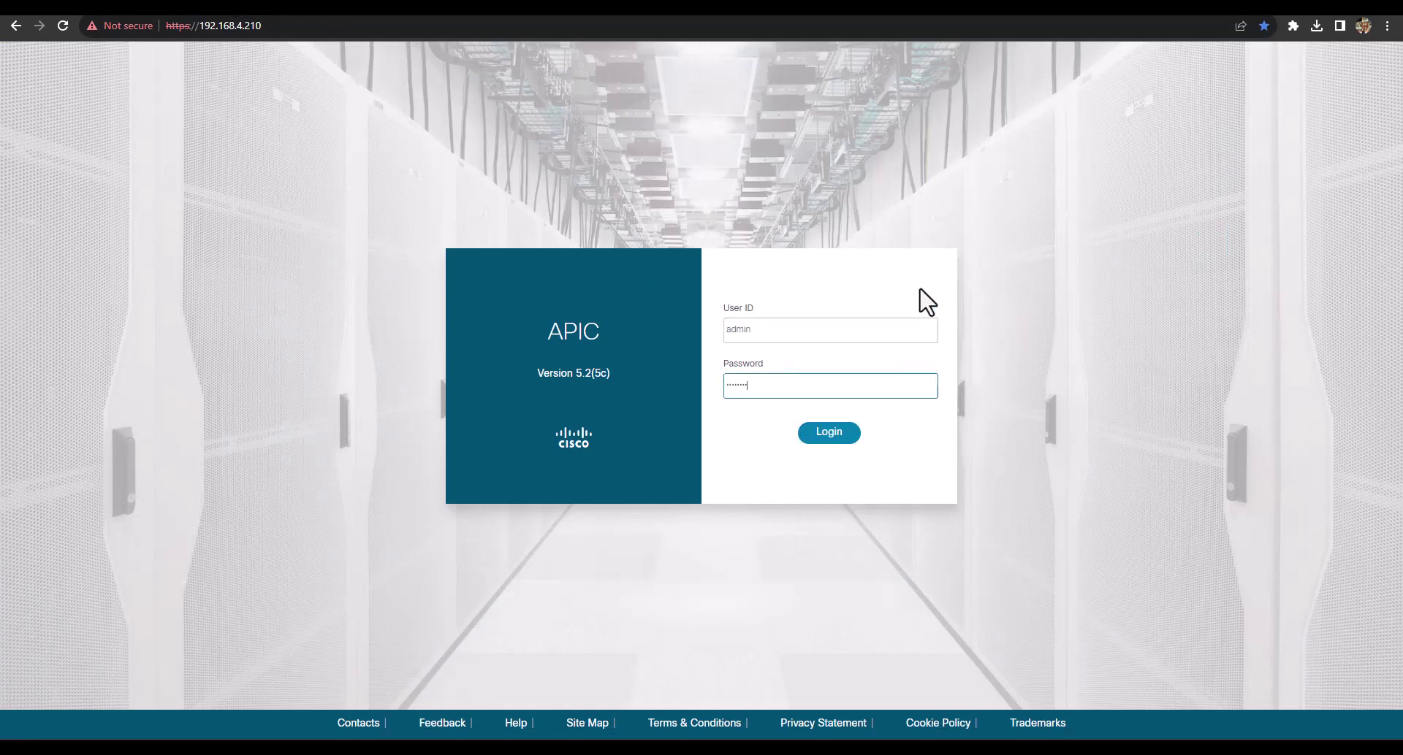
key("Return")
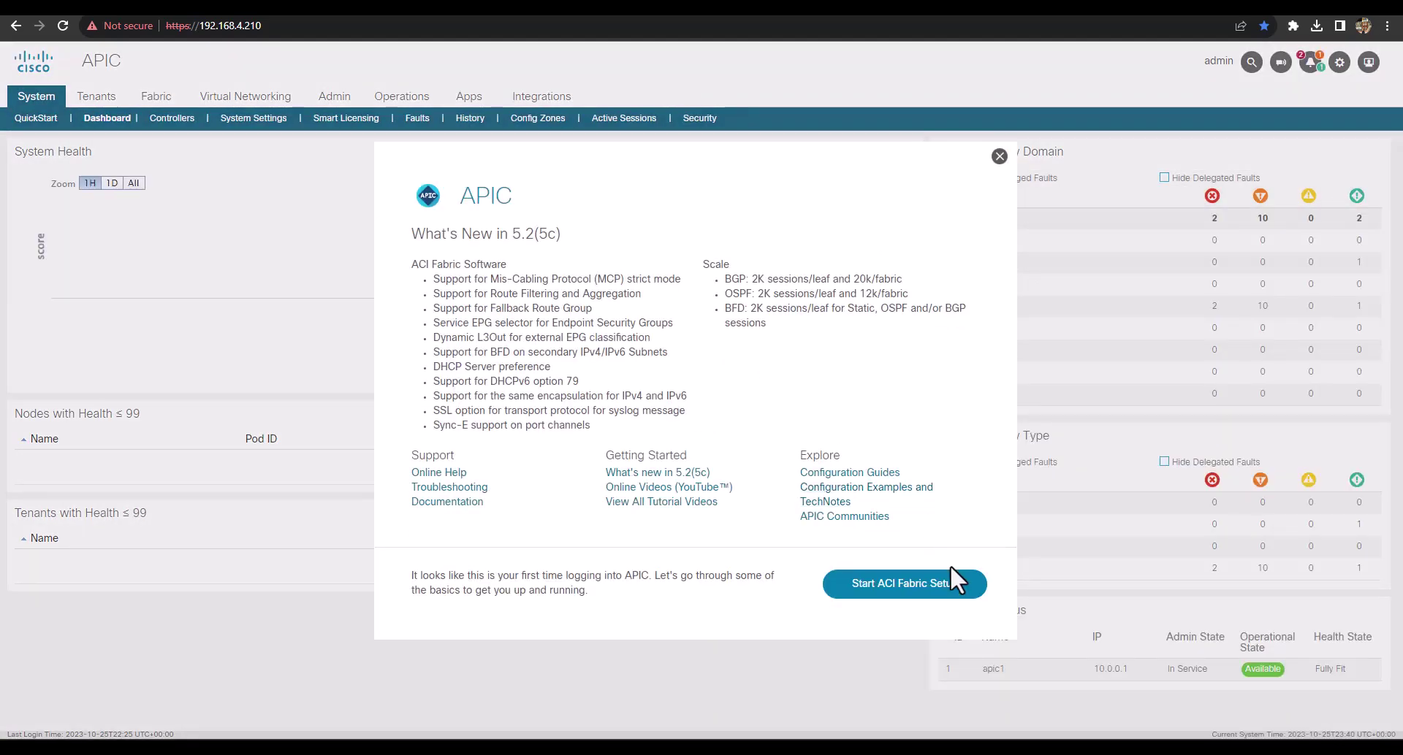
left_click(999, 156)
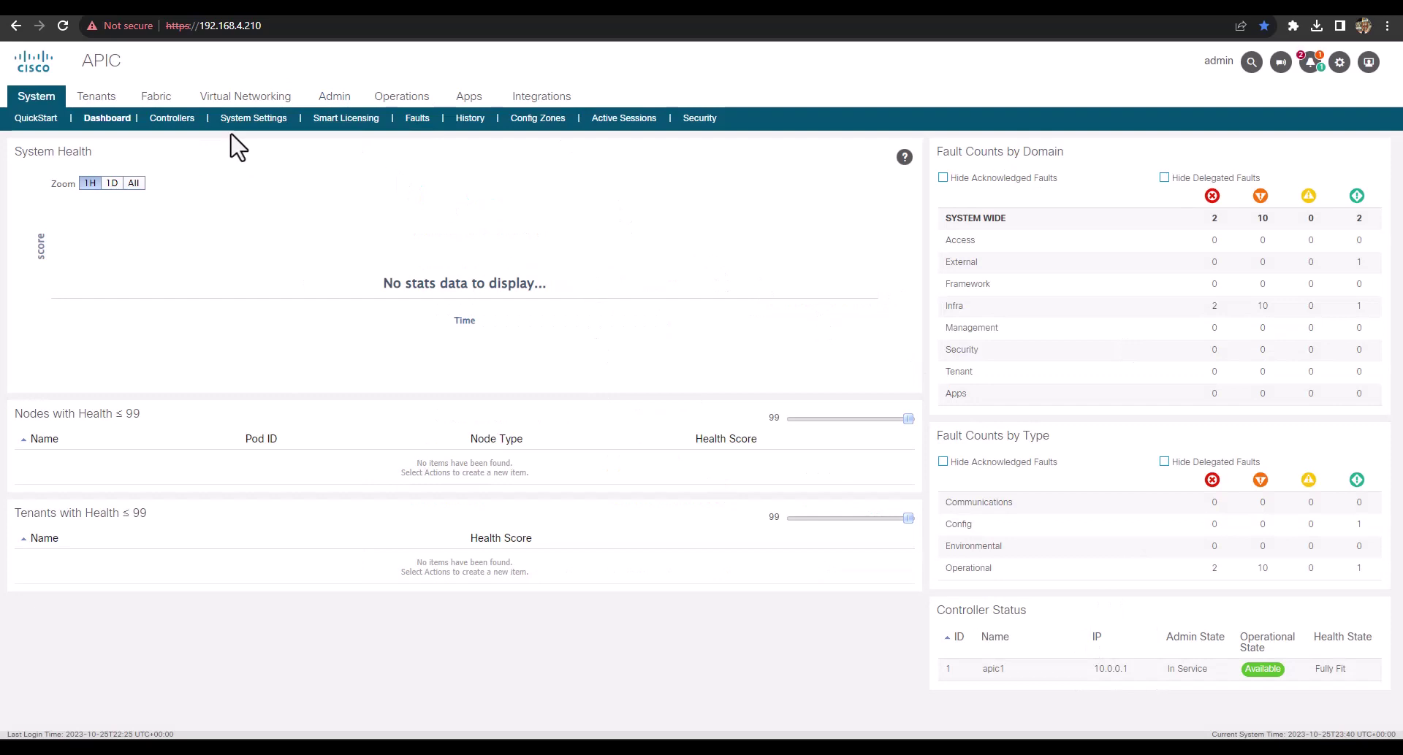
left_click(265, 27)
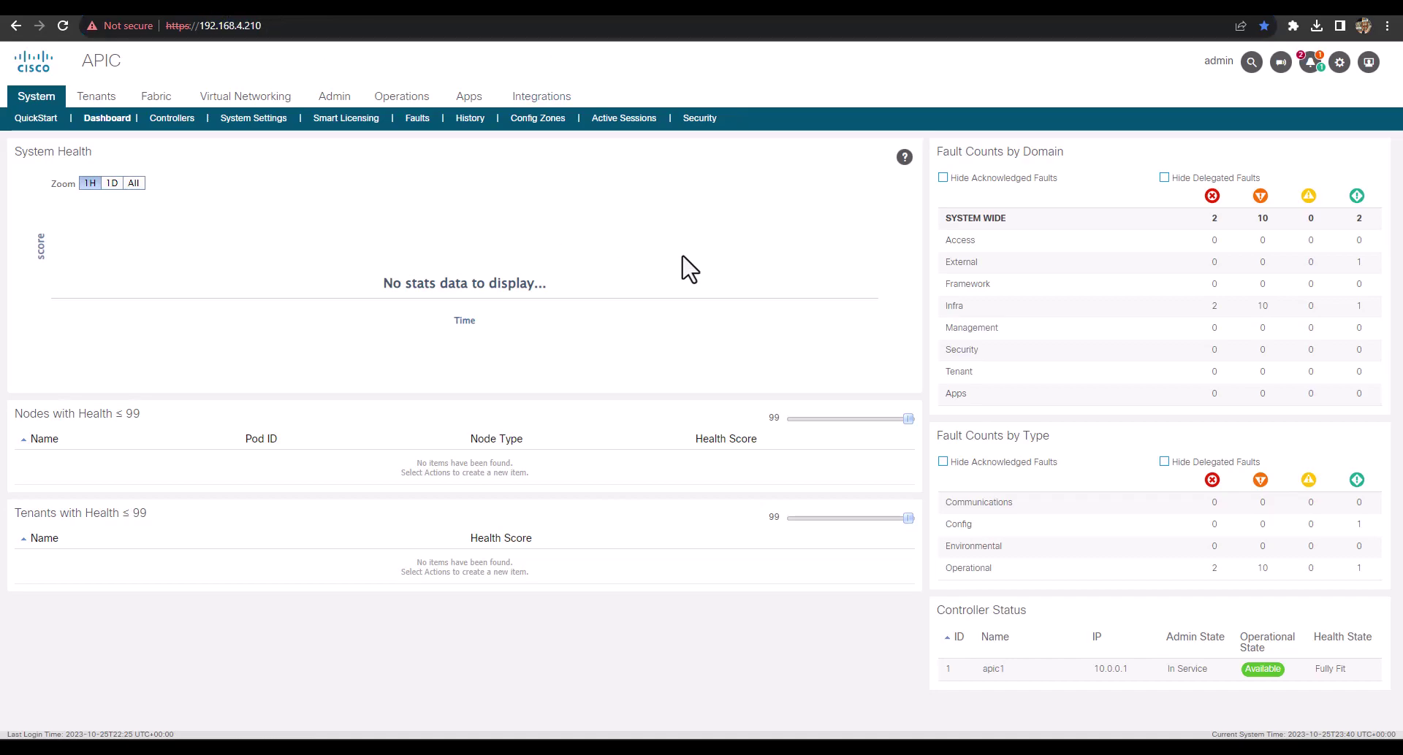
key("alt+Tab")
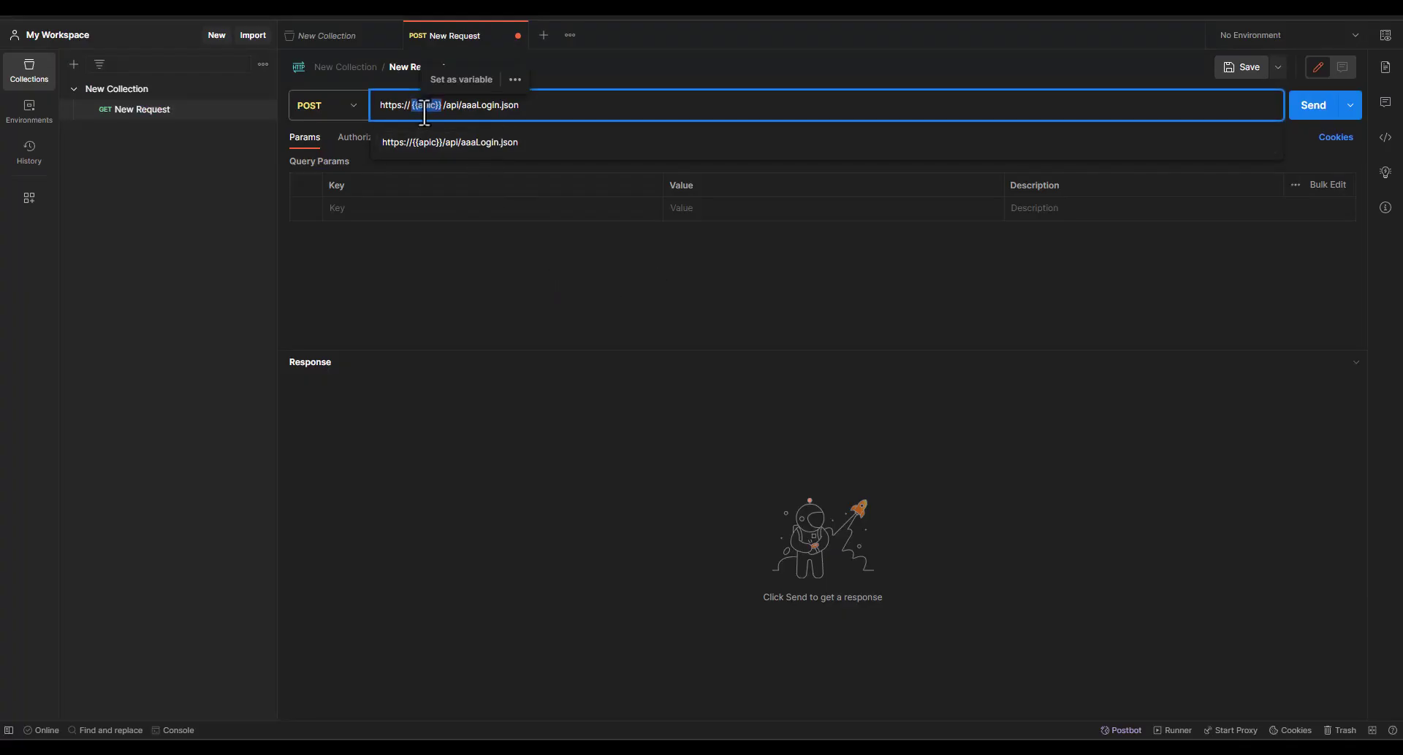
Create a new environment and name it APIC-Enviro
left_click(501, 301)
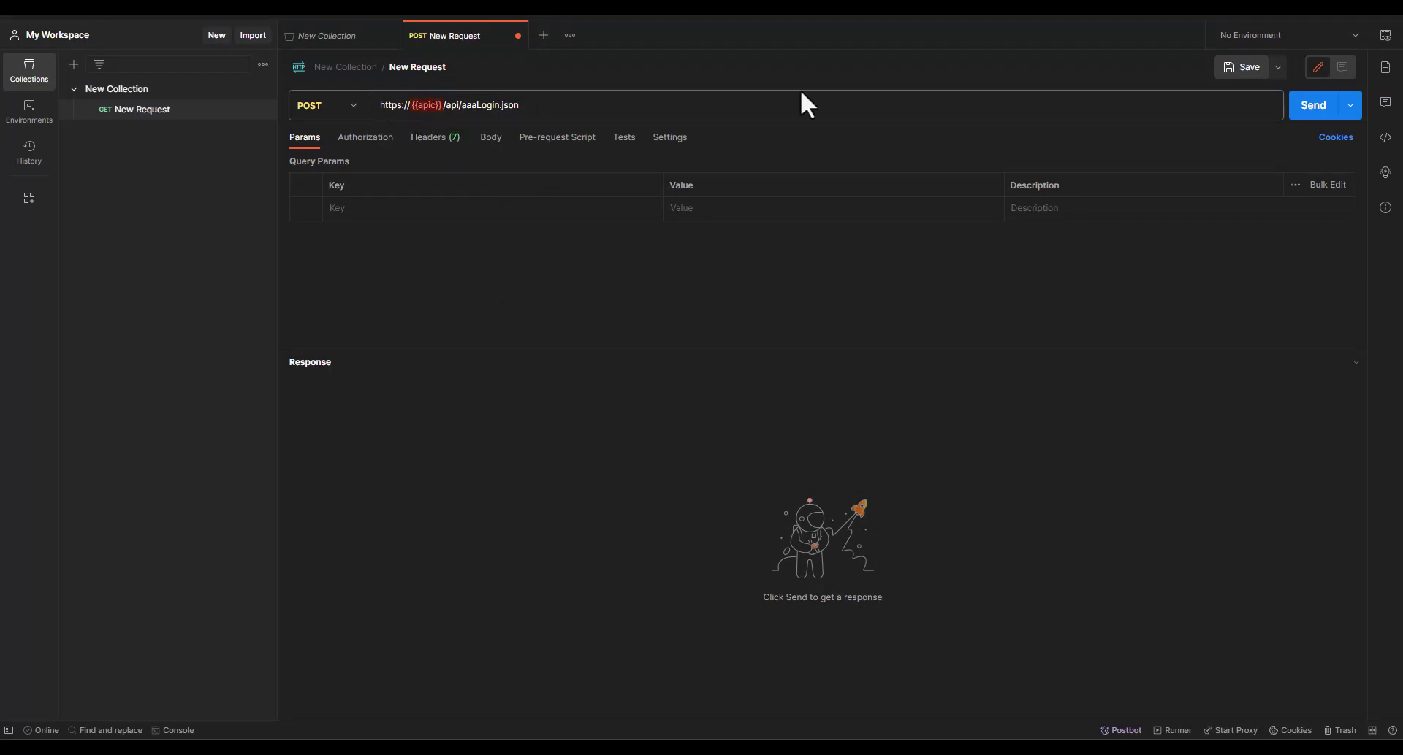
left_click(1355, 37)
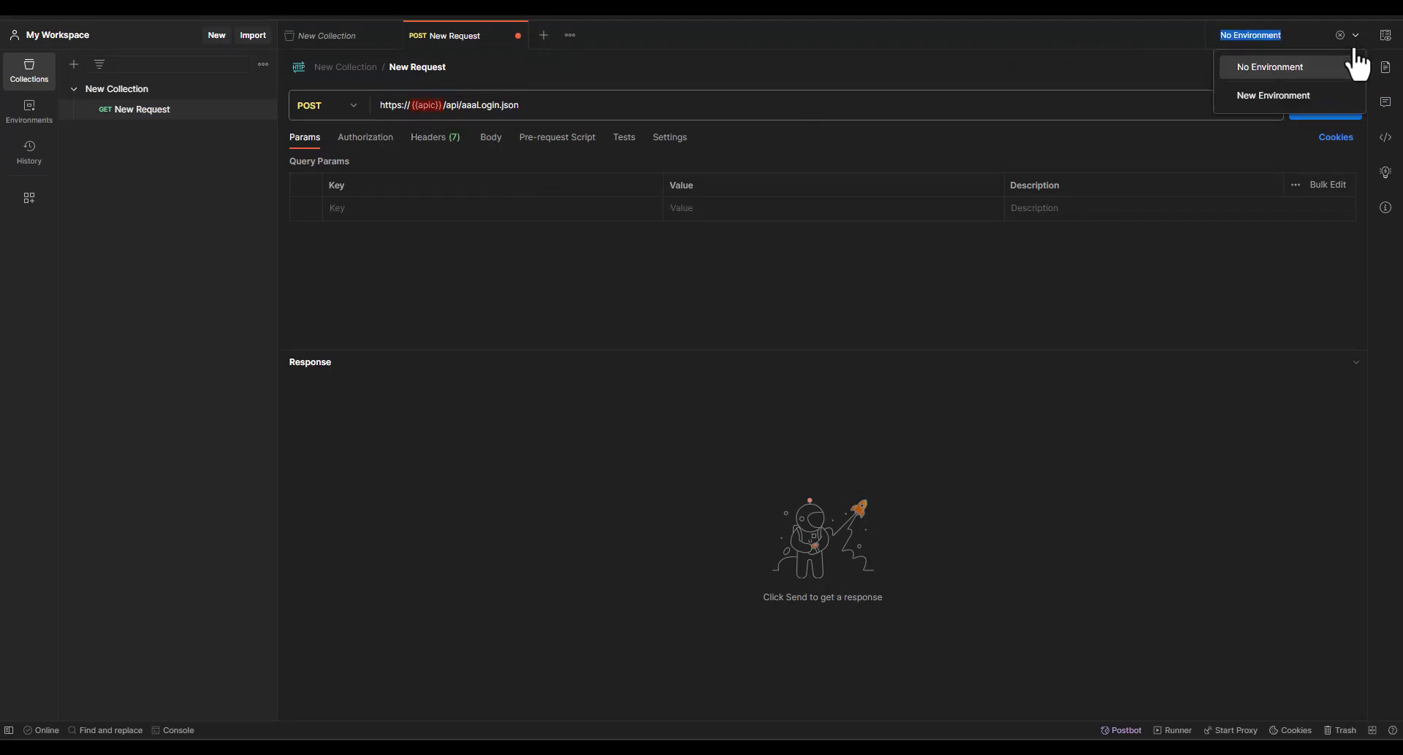
left_click(1268, 97)
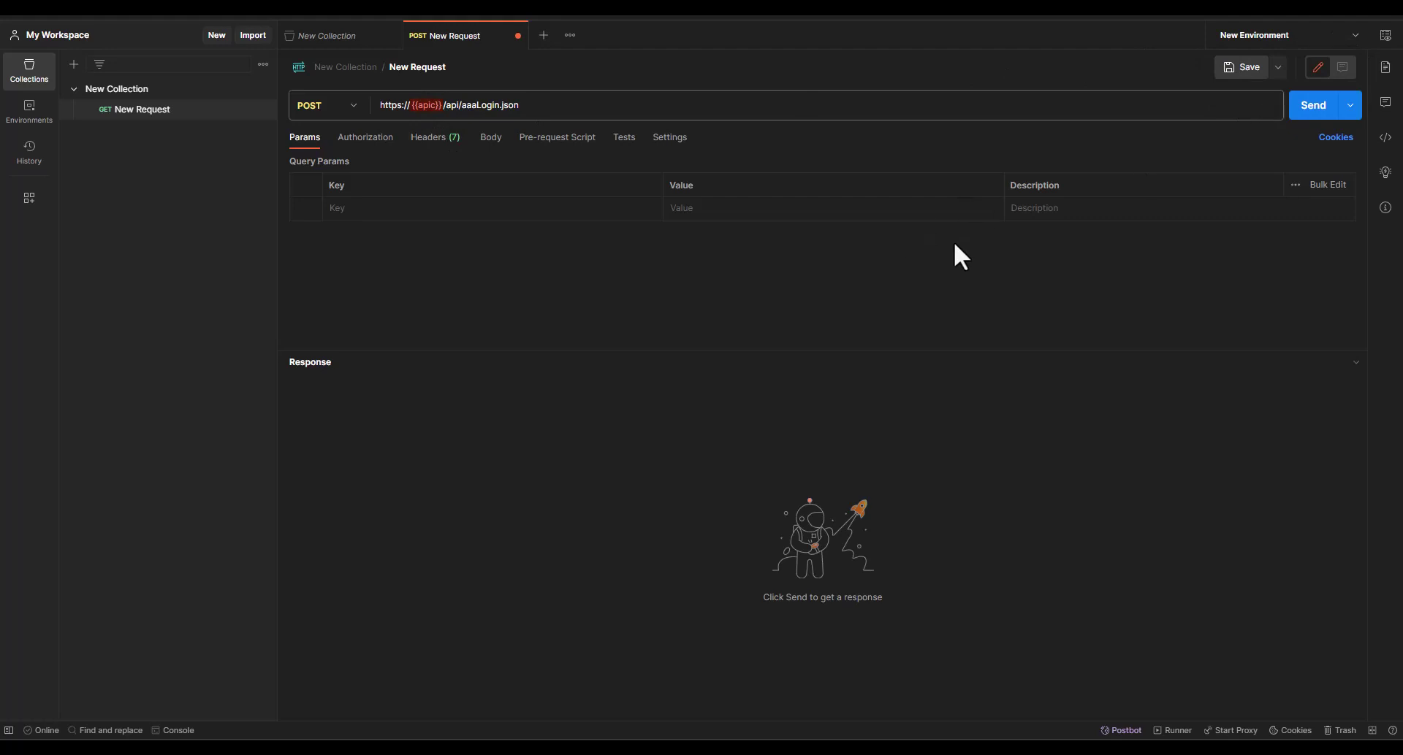
left_click(337, 67)
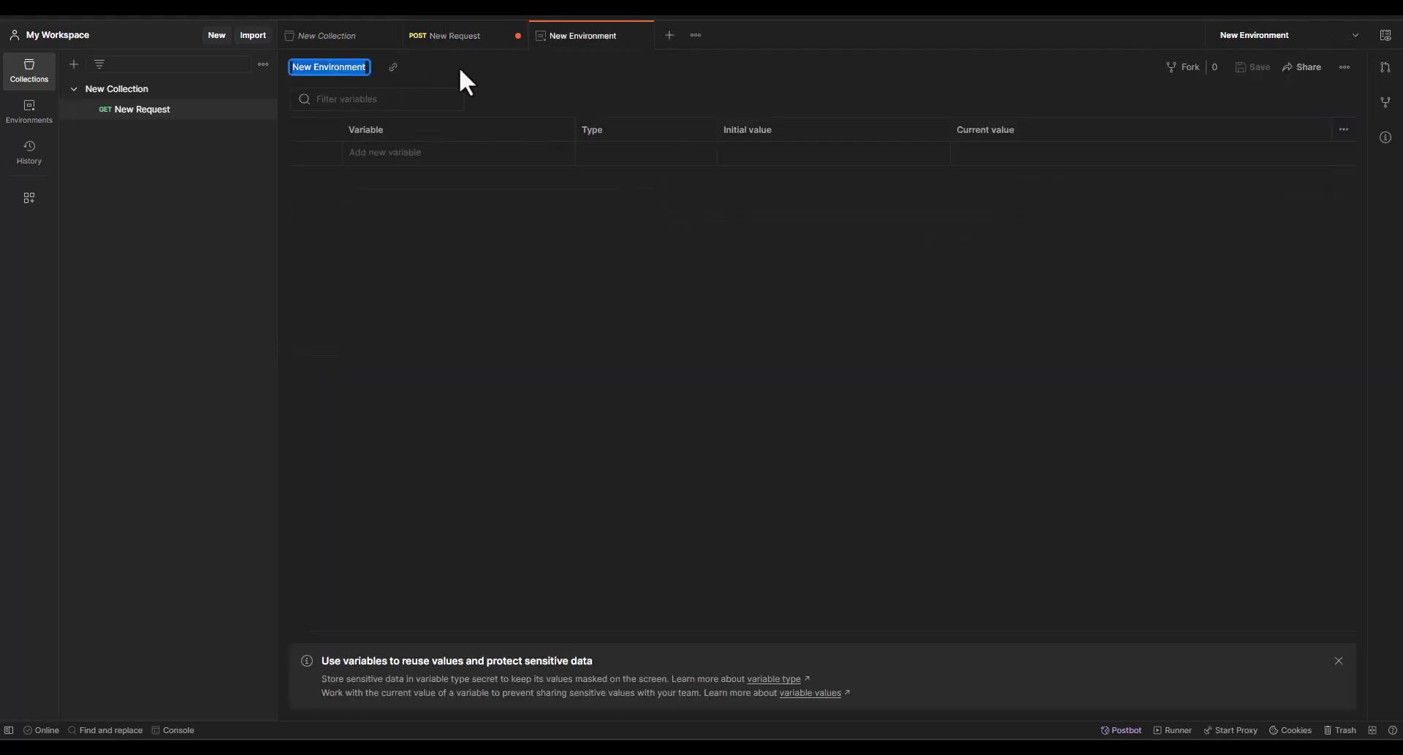
type("APIC")
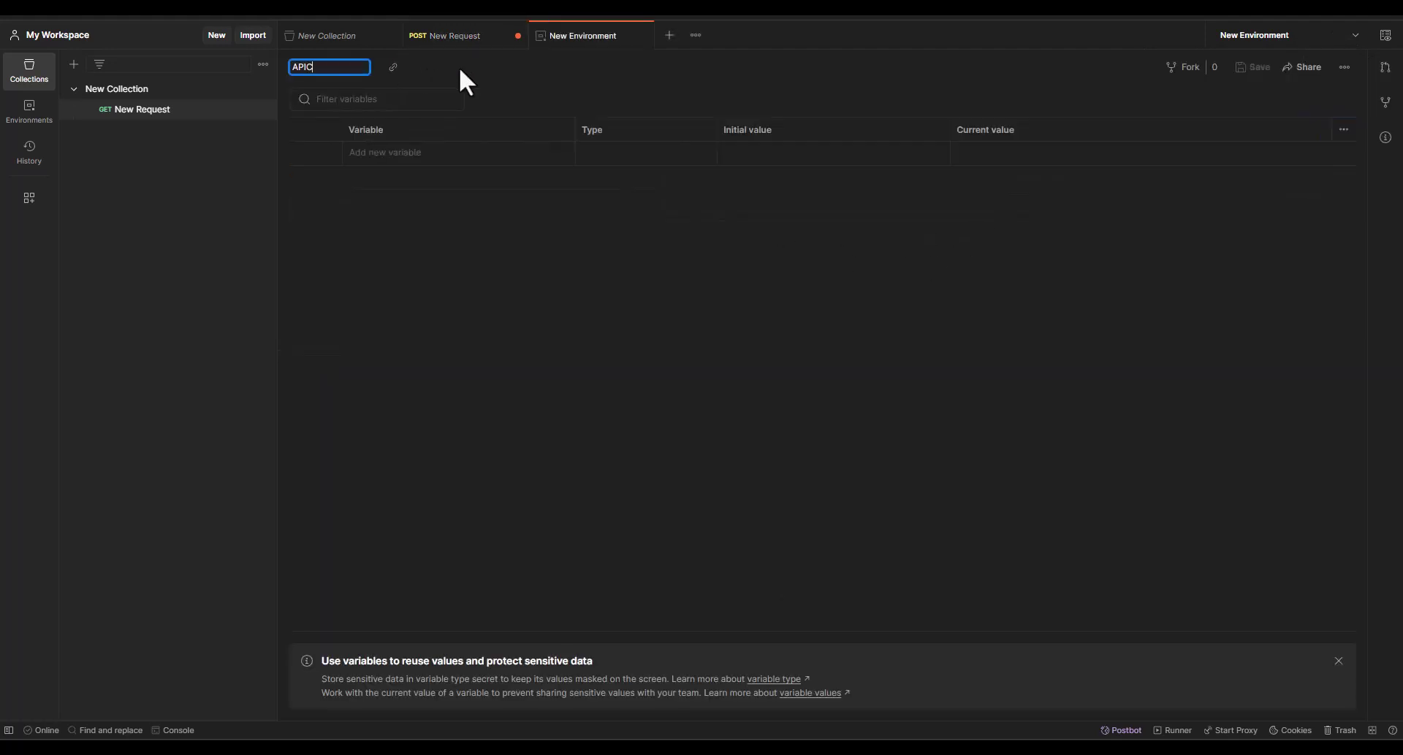
type("-Enviro")
Add an apic variable to APIC-Enviro with initial value 192.168.4.210
left_click(395, 155)
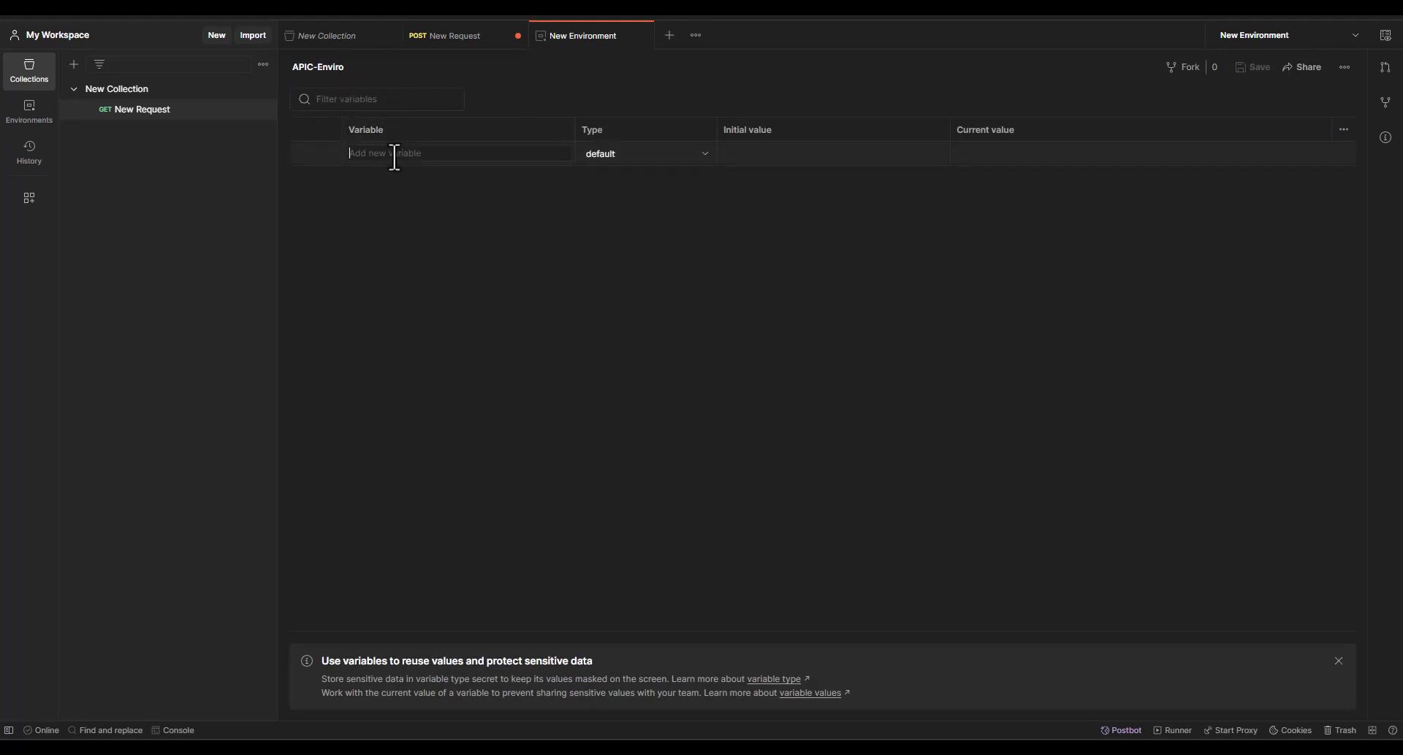
left_click(460, 44)
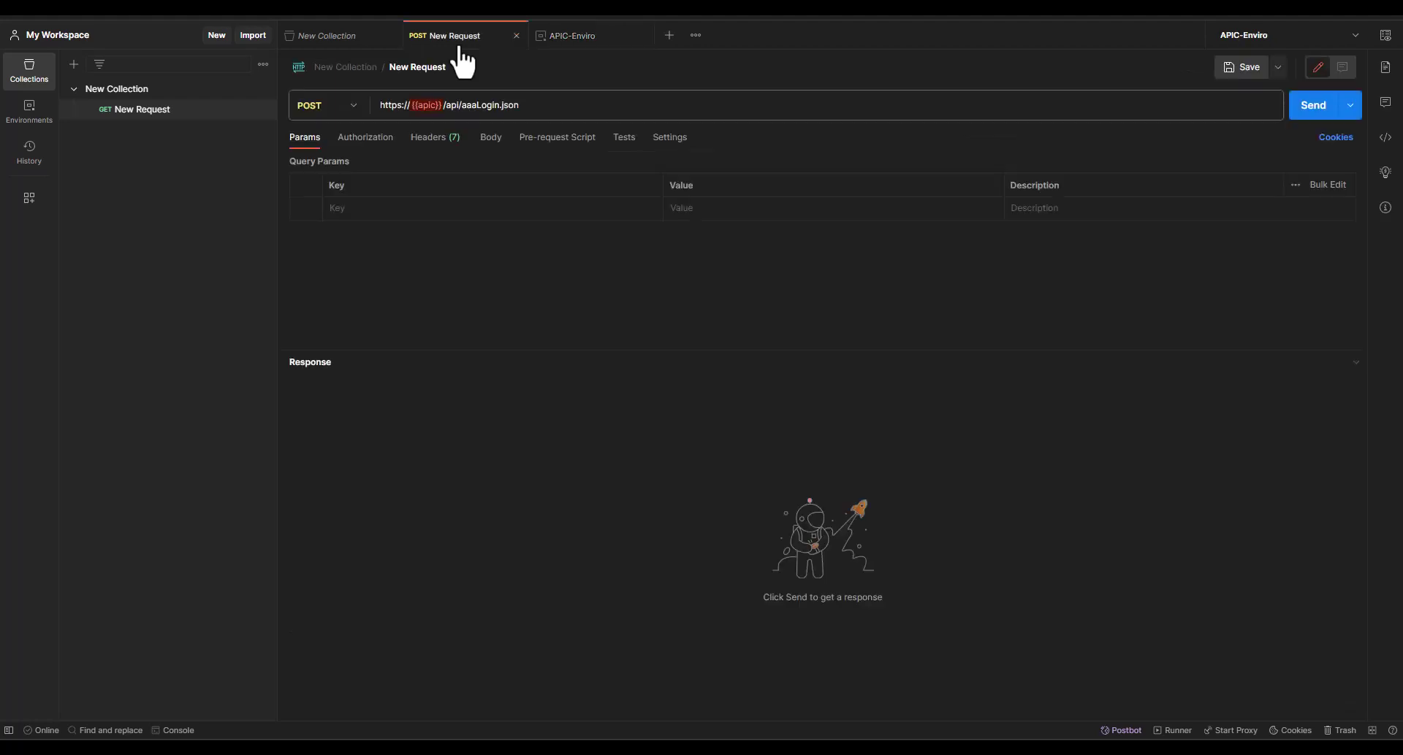
left_click(571, 38)
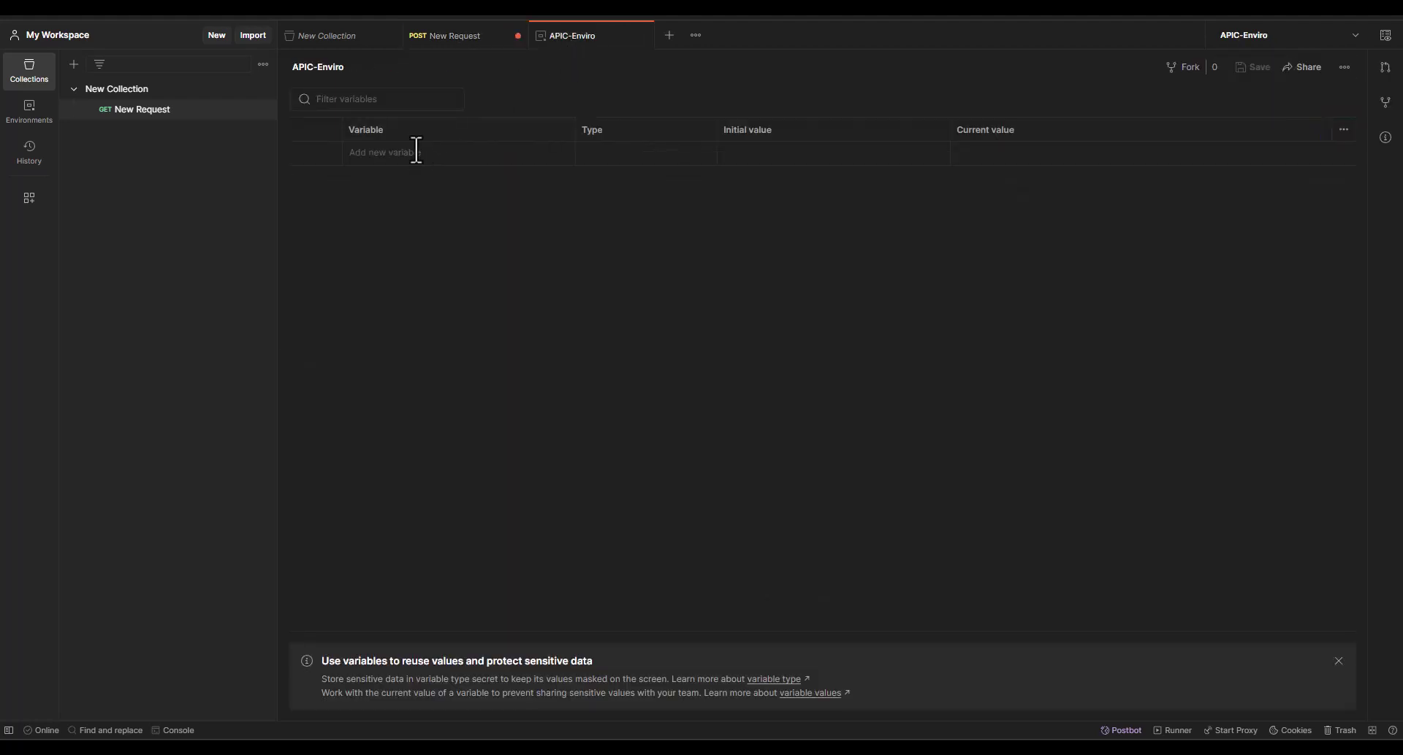
left_click(440, 153)
type("apic")
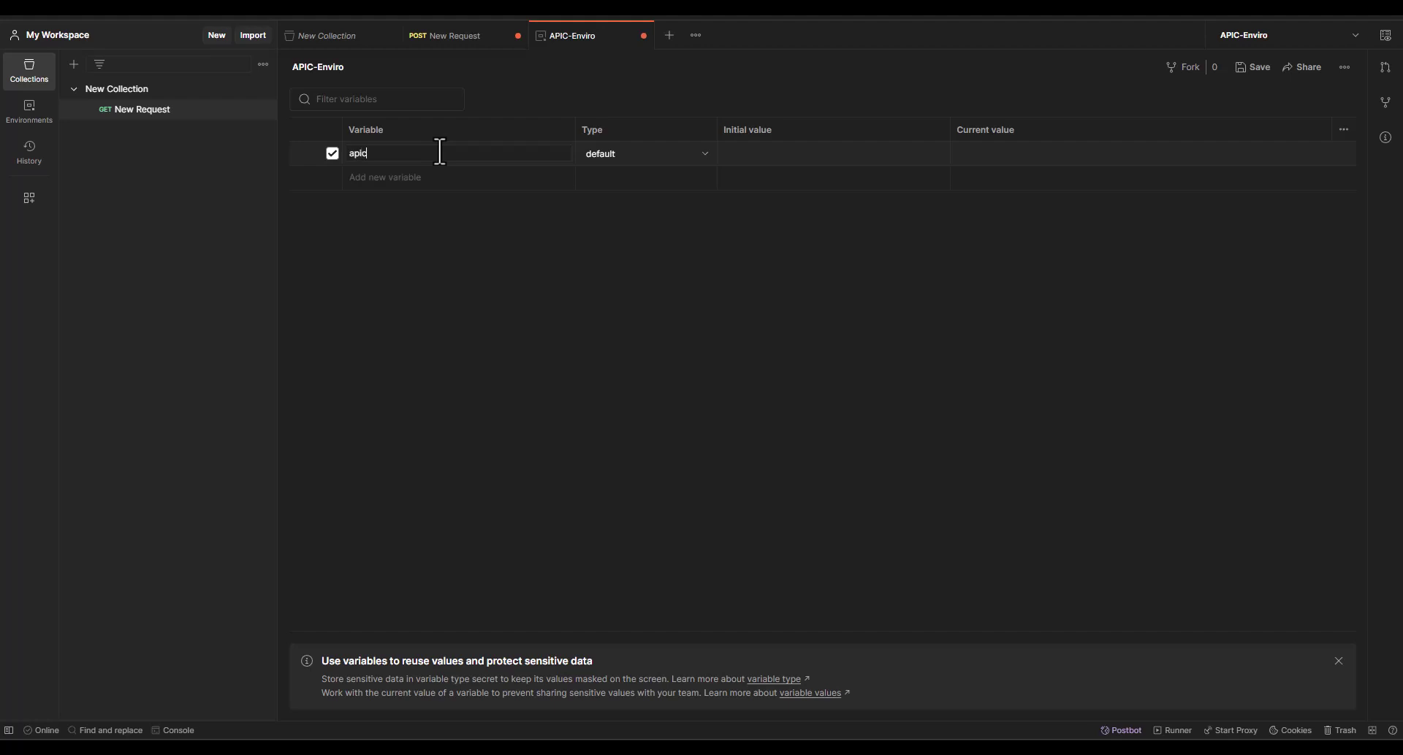
left_click(847, 153)
left_click(634, 271)
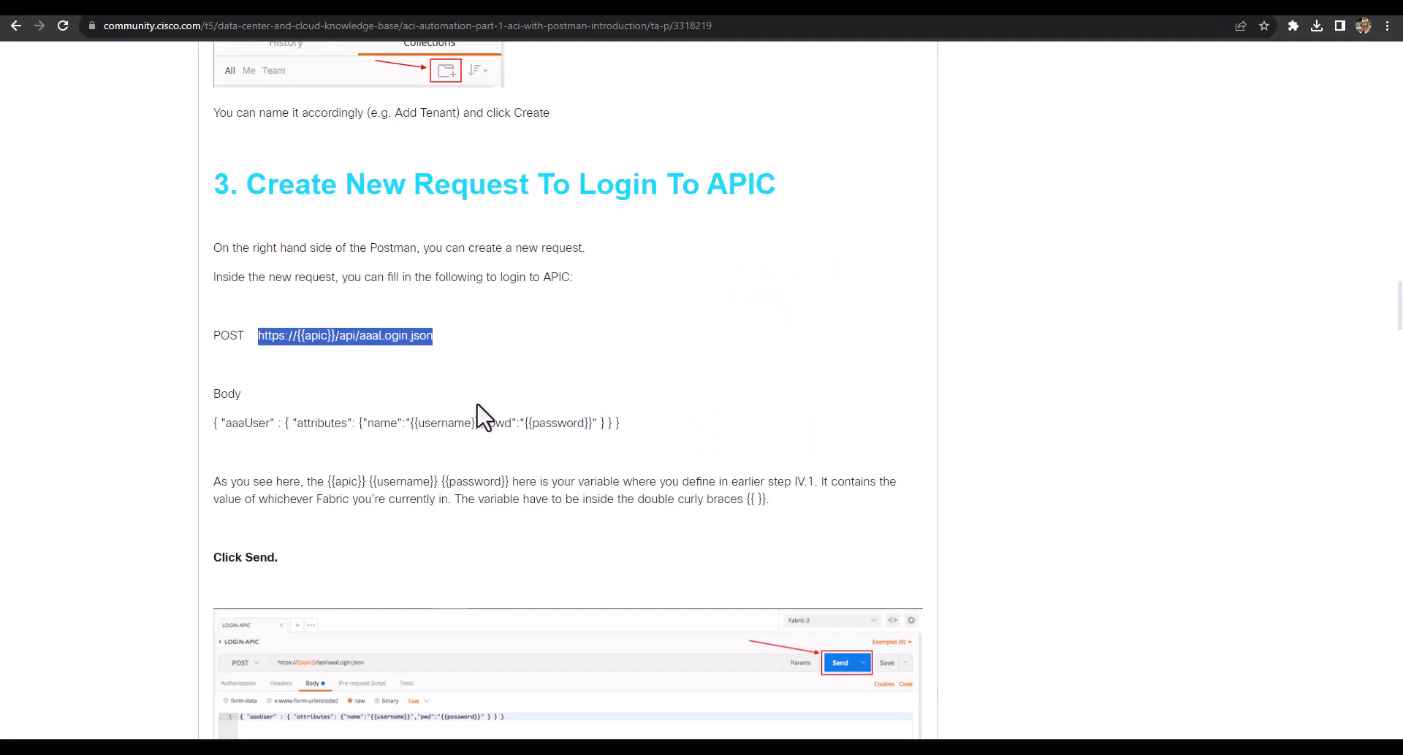
Copy the aaaUser login body JSON line from the Cisco Community article
triple_click(250, 422)
key("ctrl+c")
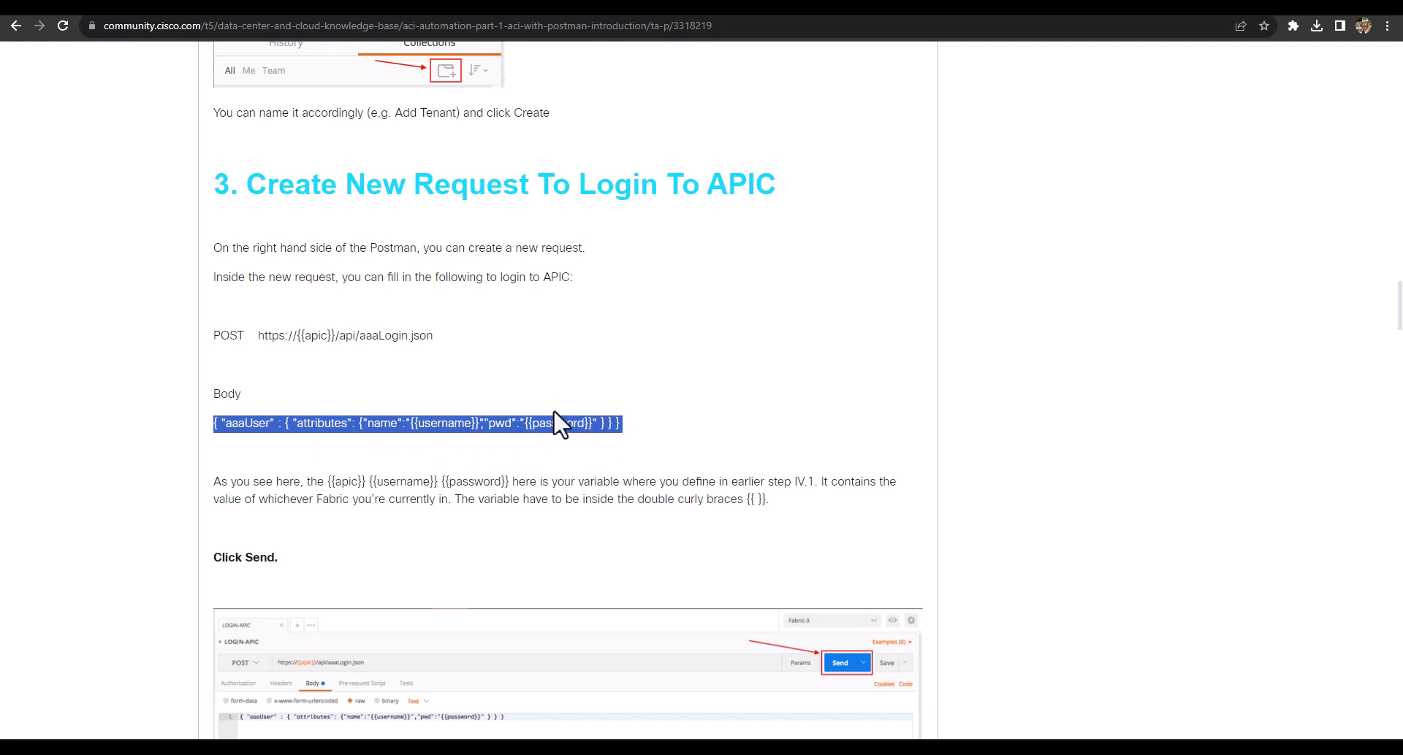
key("alt+Tab")
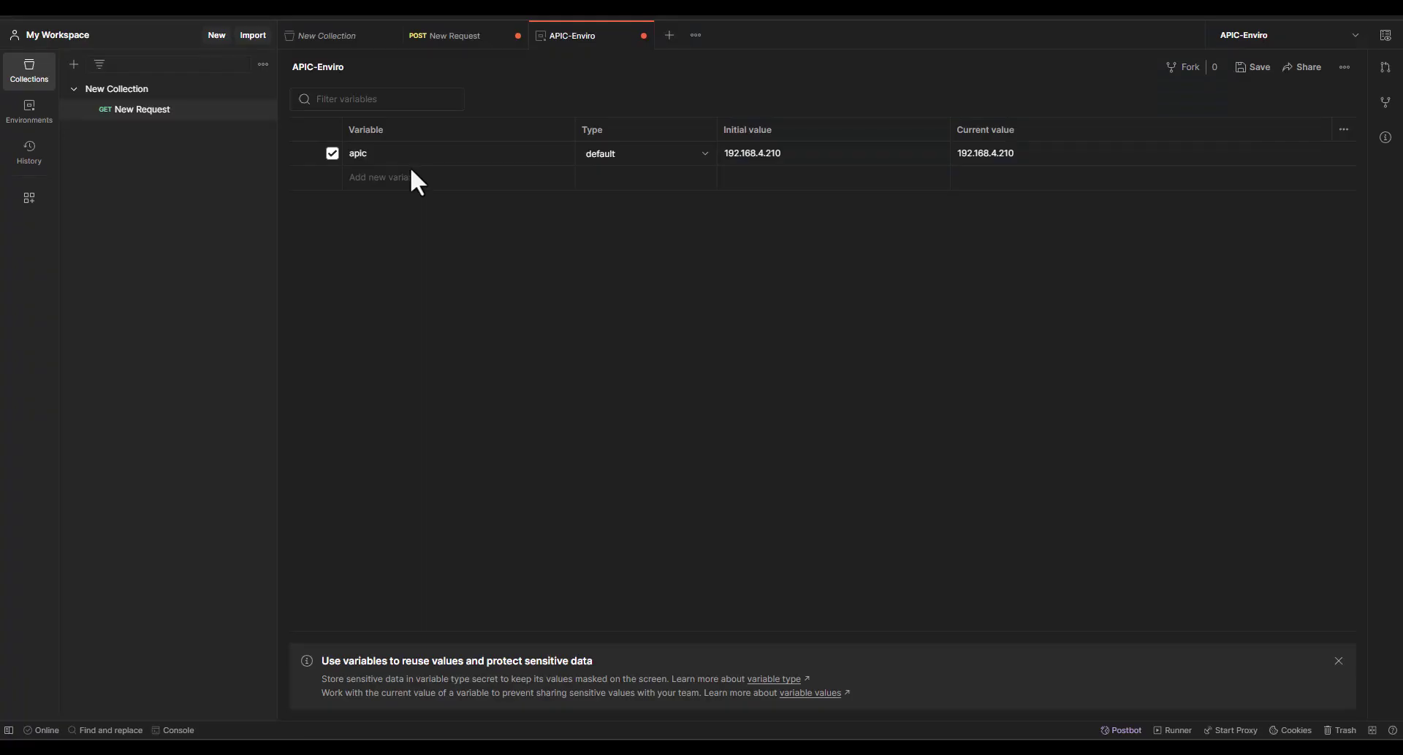
Paste the aaaUser login JSON as the request's raw body and save the request
left_click(401, 183)
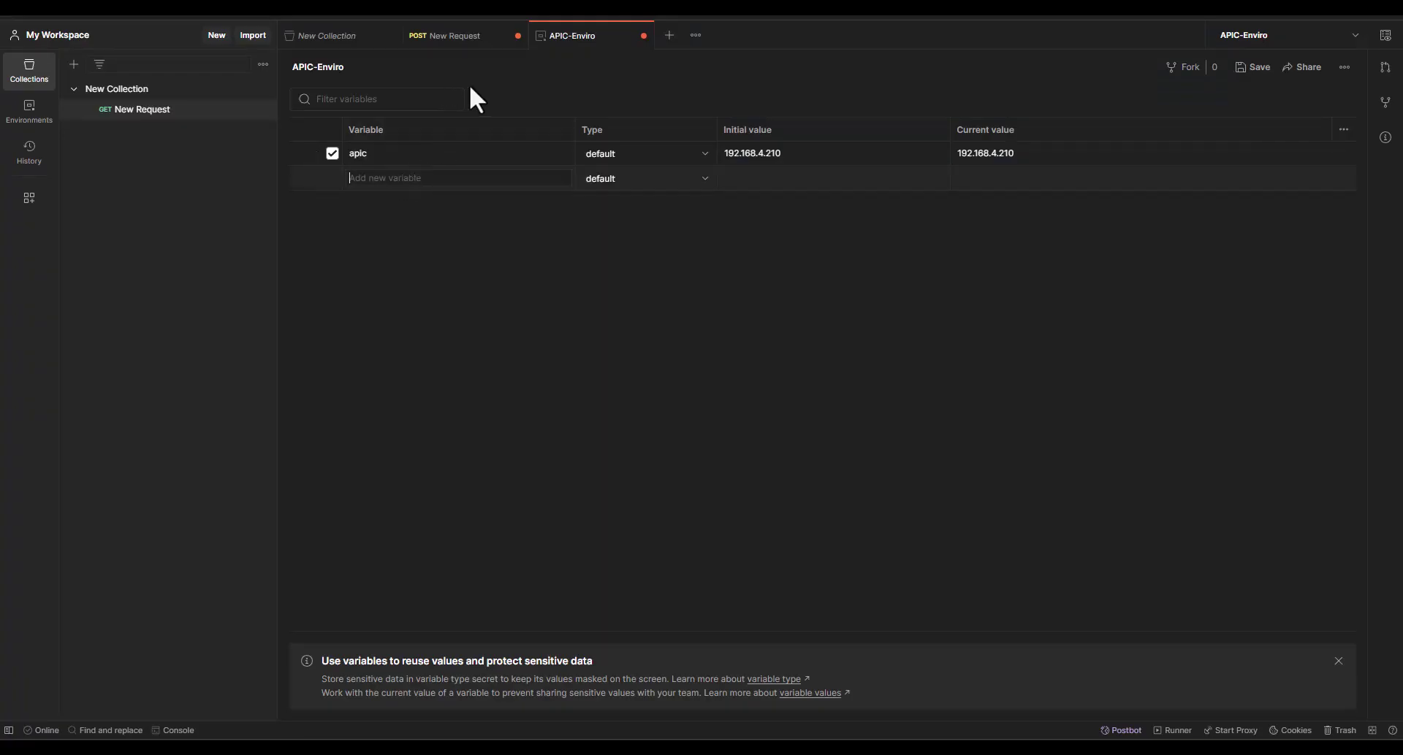
left_click(456, 37)
left_click(488, 138)
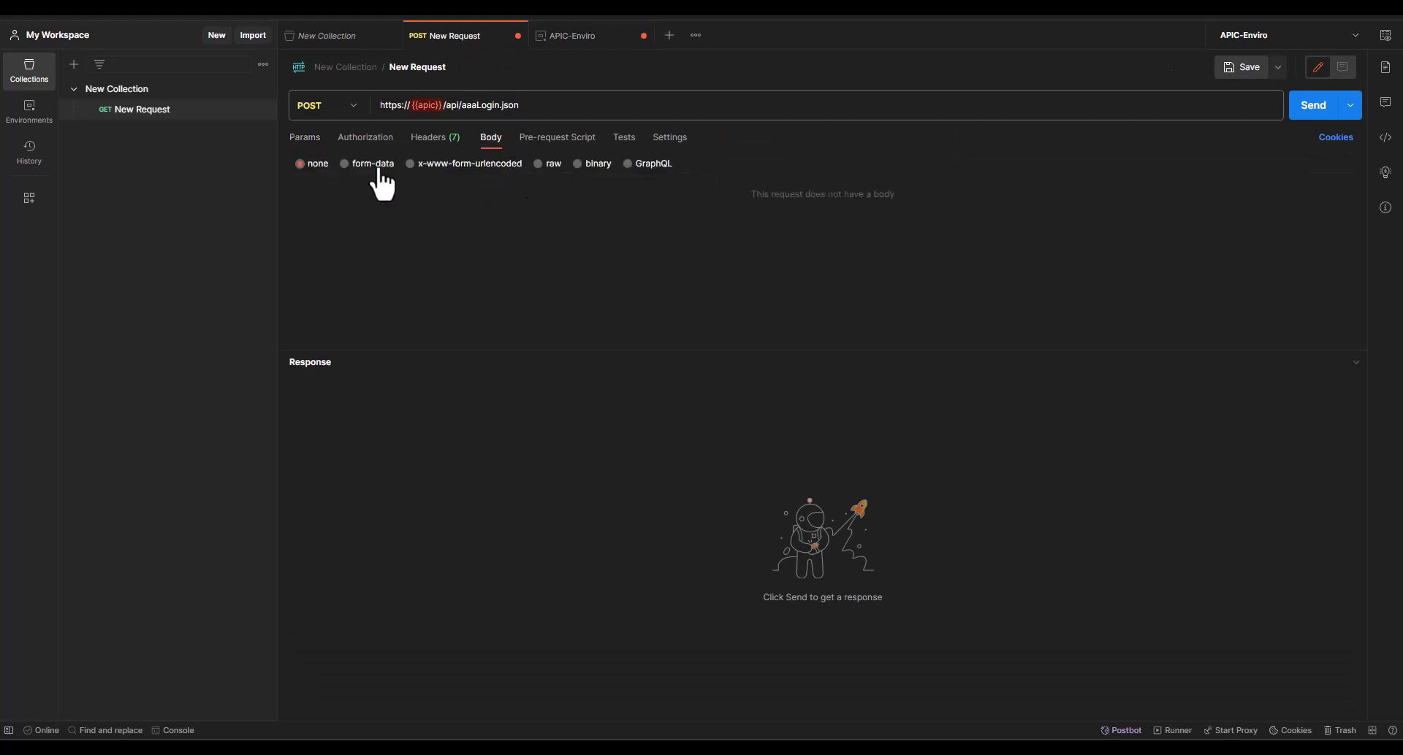
left_click(552, 165)
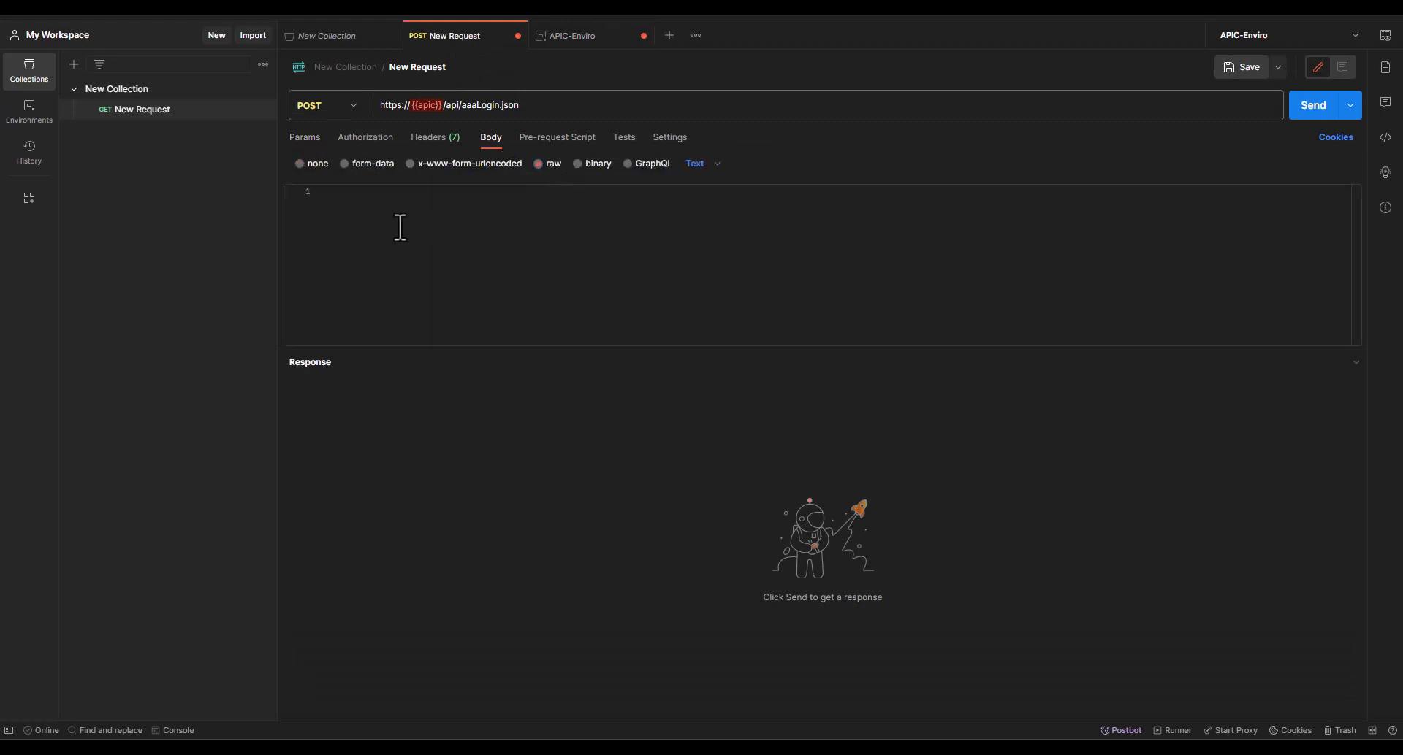
key("ctrl+v")
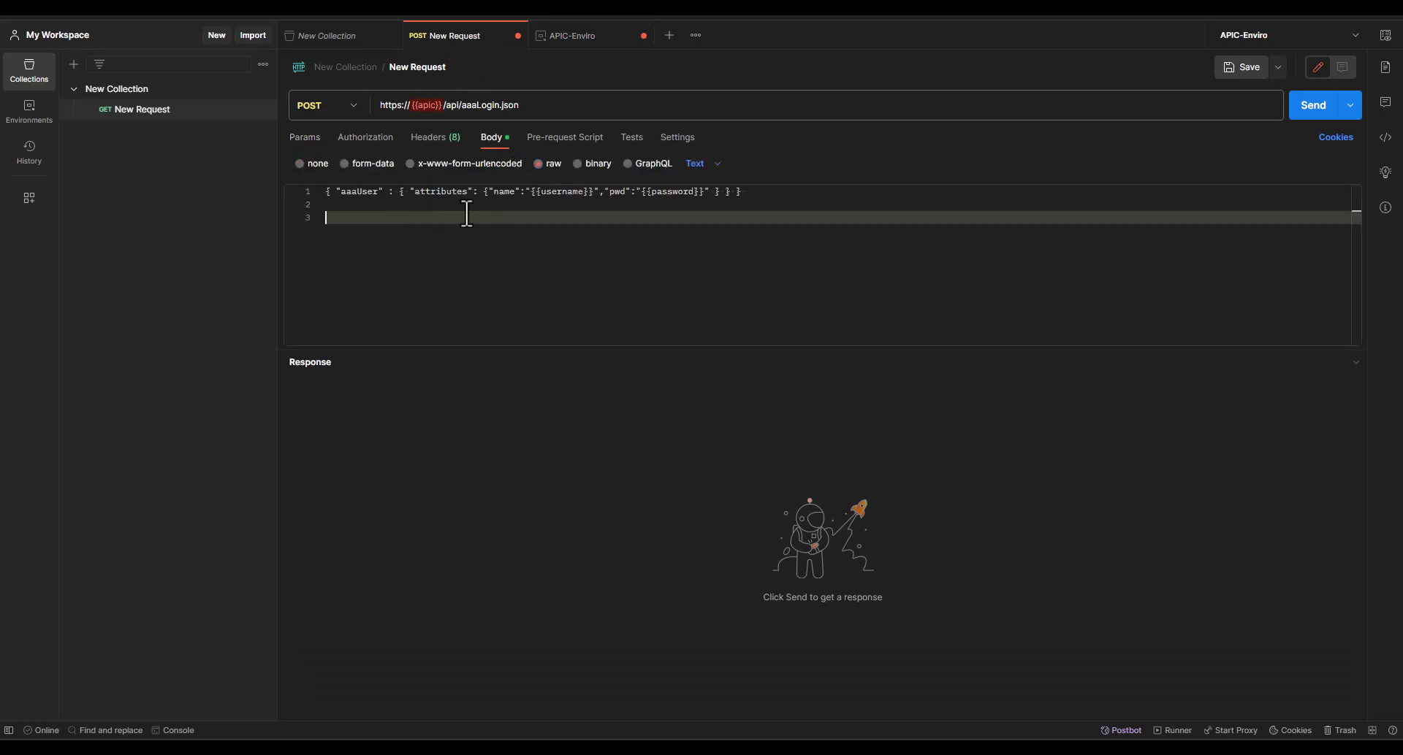
key("BackSpace")
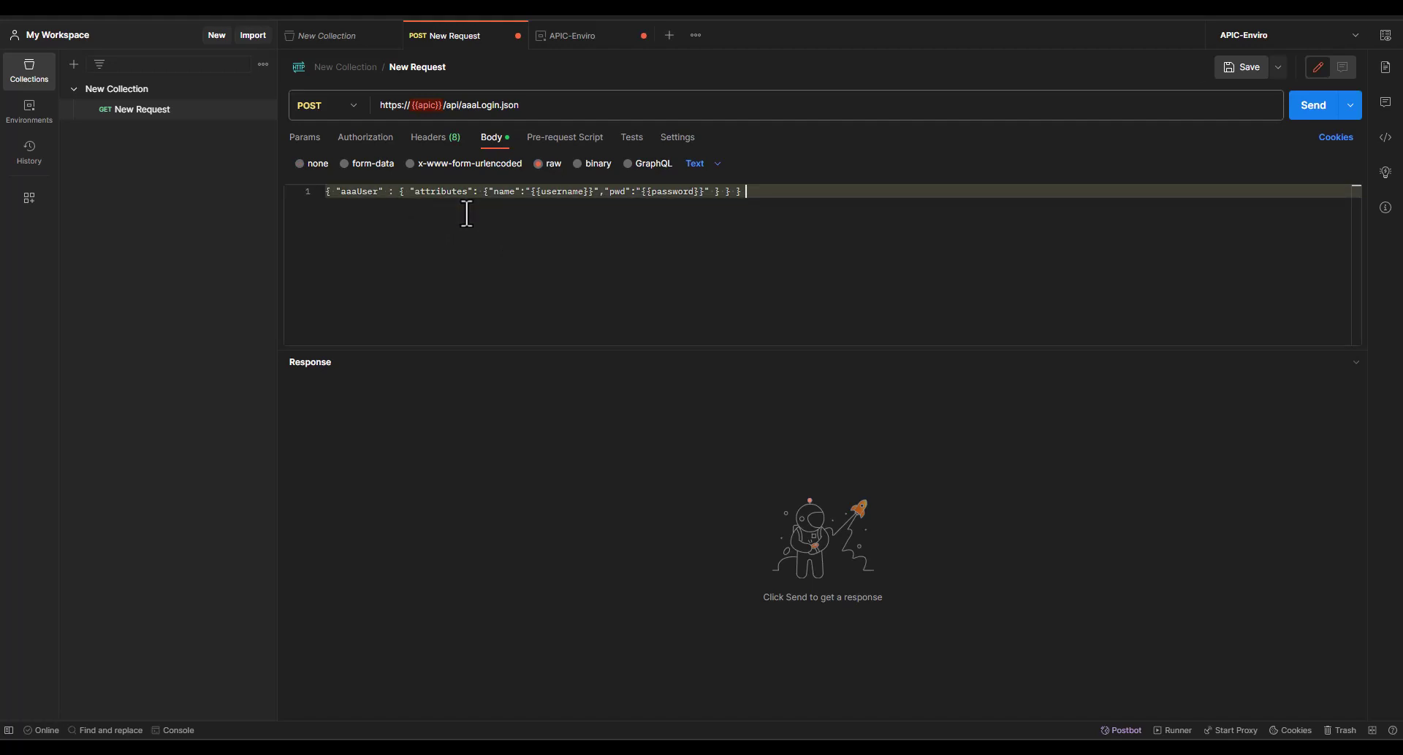
key("ctrl+s")
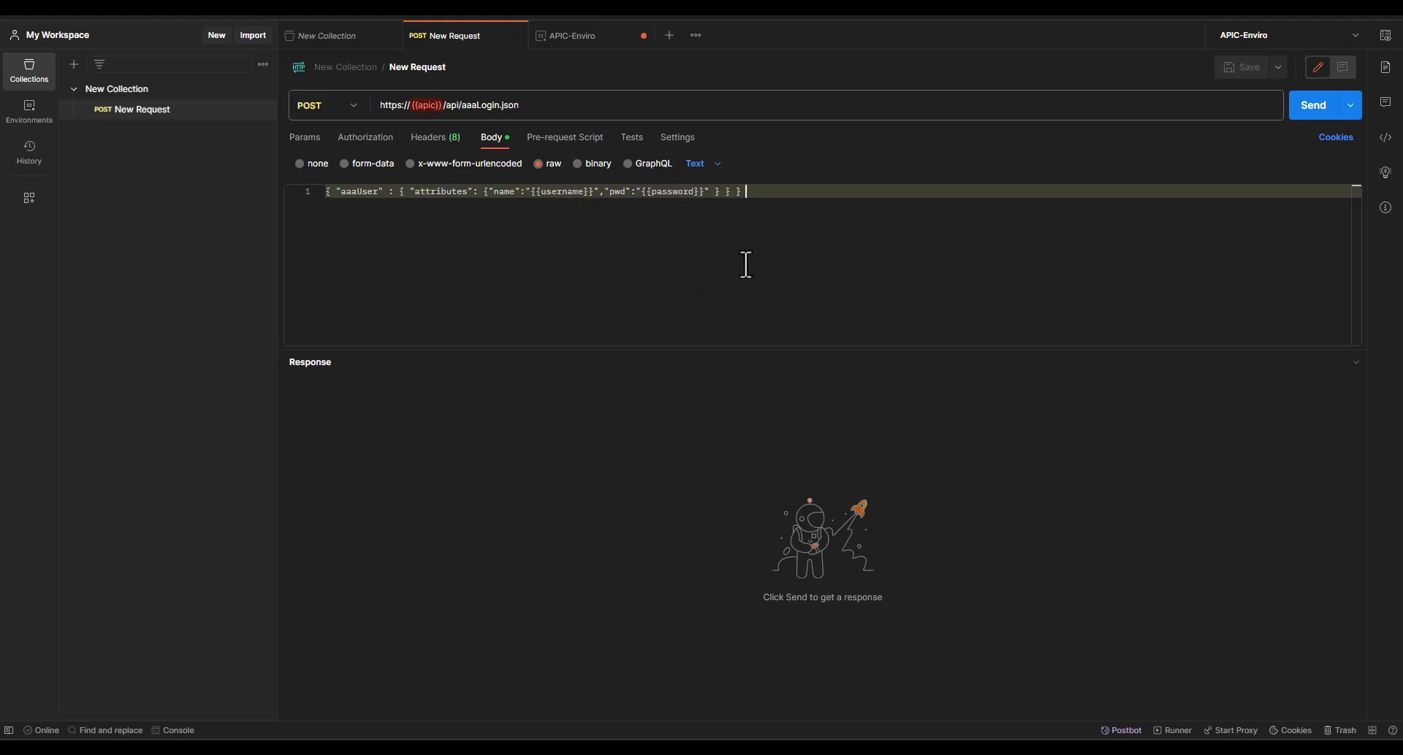
Add username and password variables holding the APIC login credentials to APIC-Enviro
left_click(580, 36)
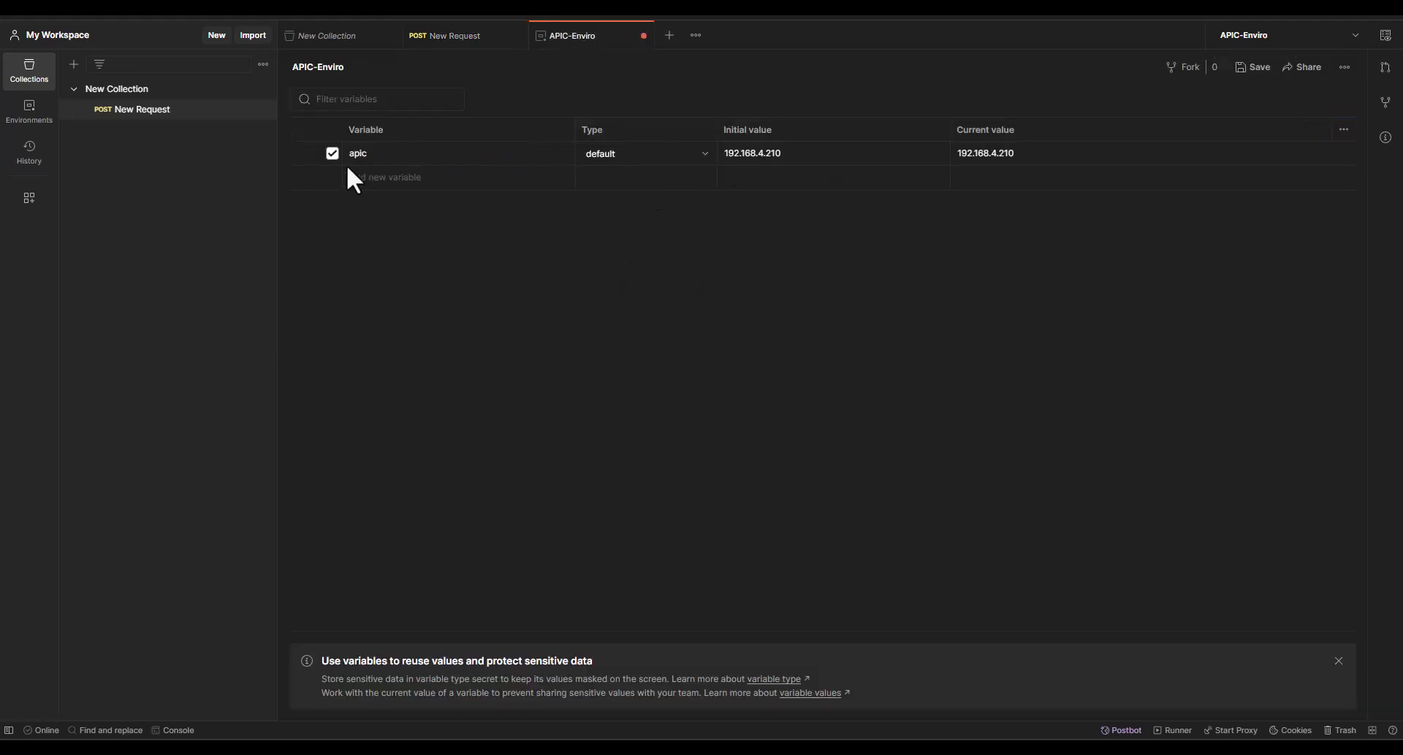
left_click(378, 178)
type("username")
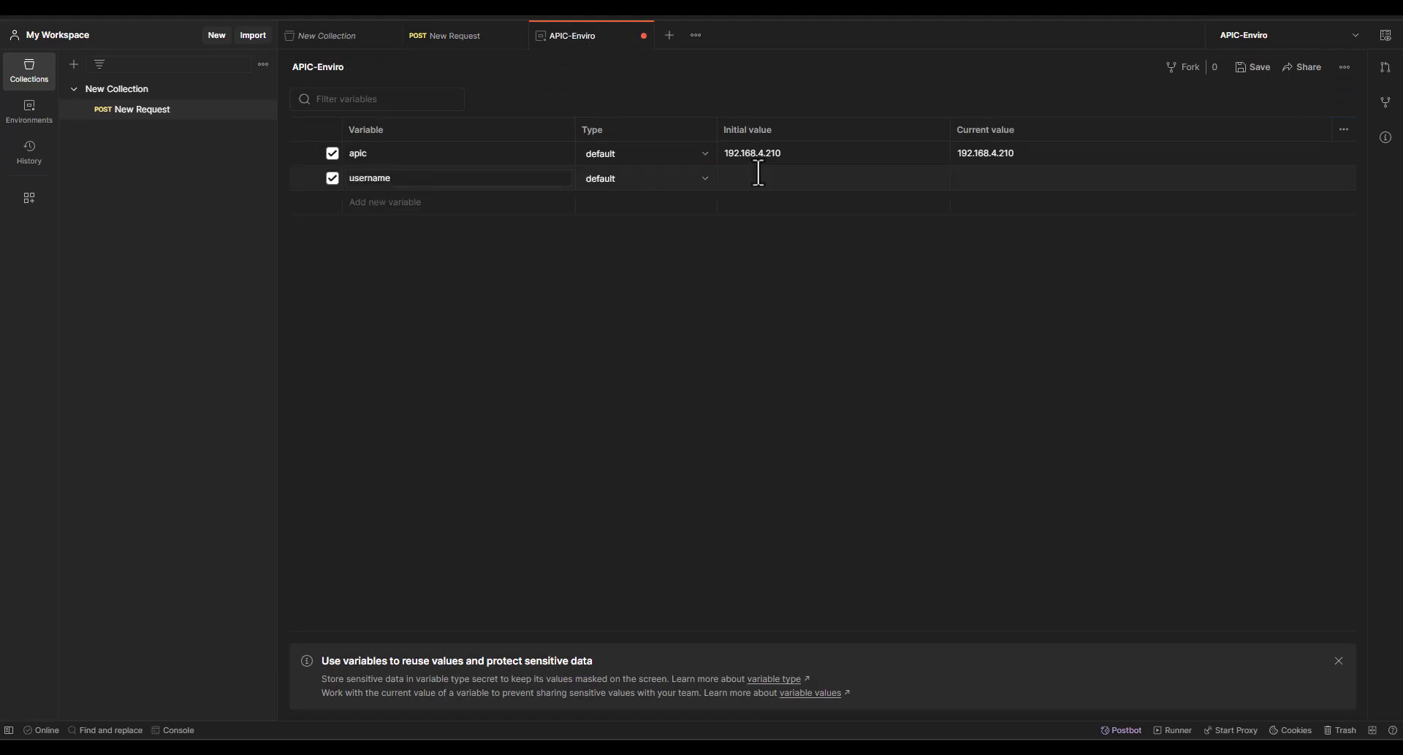
left_click(818, 176)
left_click(391, 203)
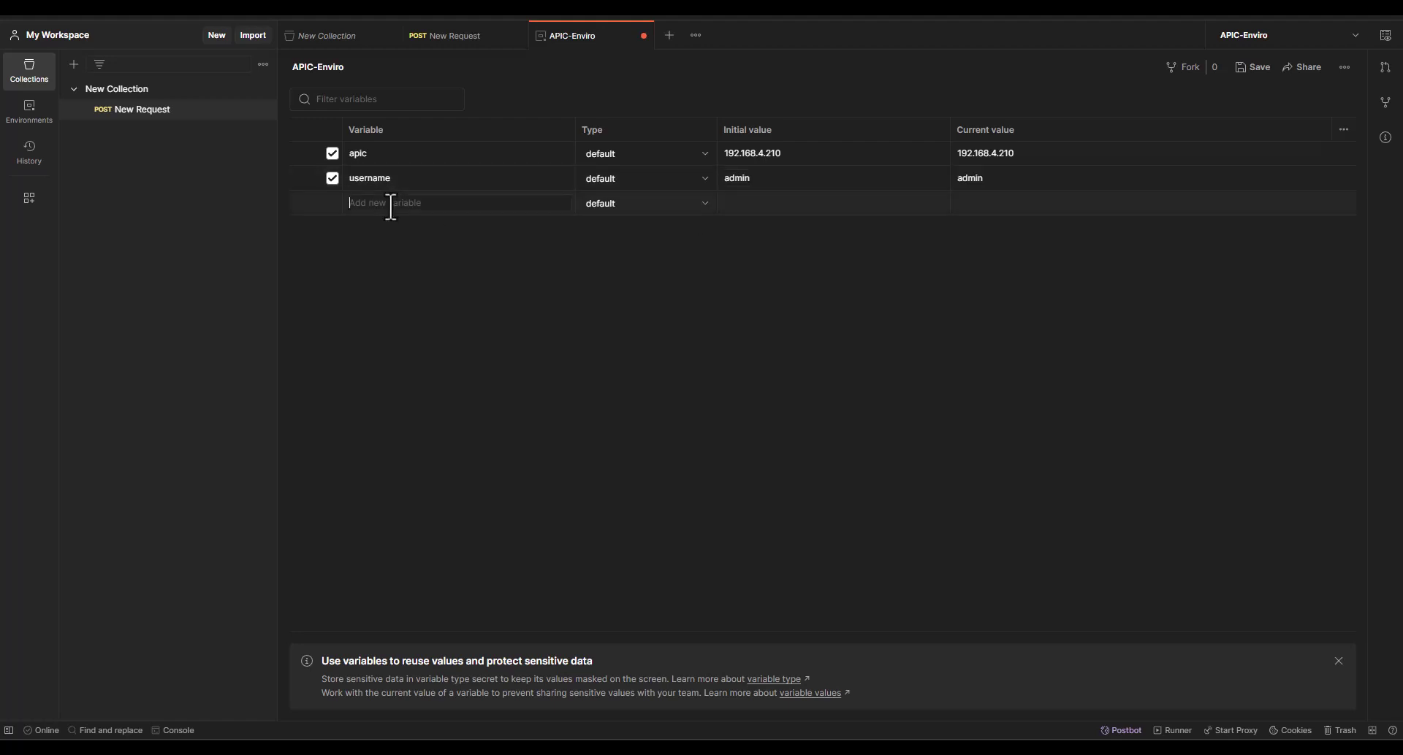
type("password")
left_click(764, 204)
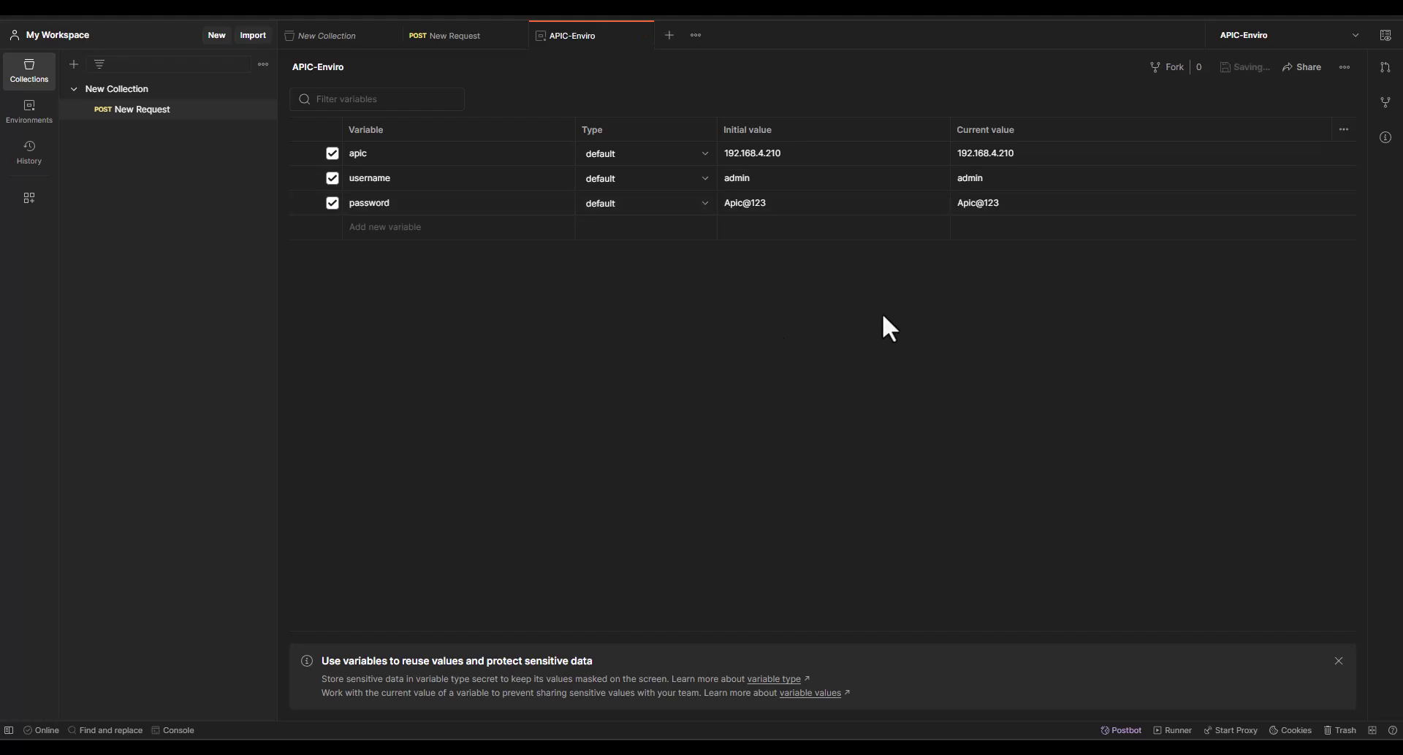
left_click(460, 36)
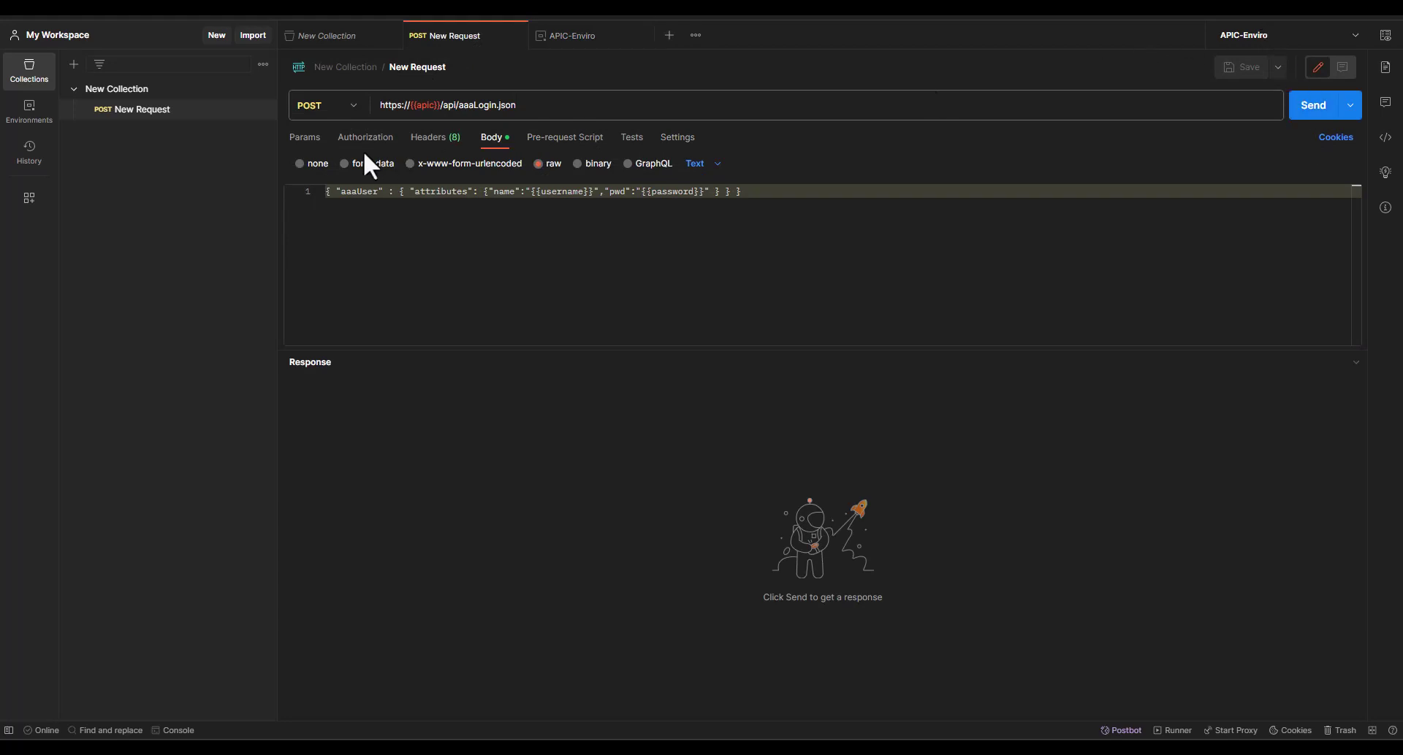
Send the aaaLogin request using APIC-Enviro, receiving 200 OK with a session token
left_click(1354, 37)
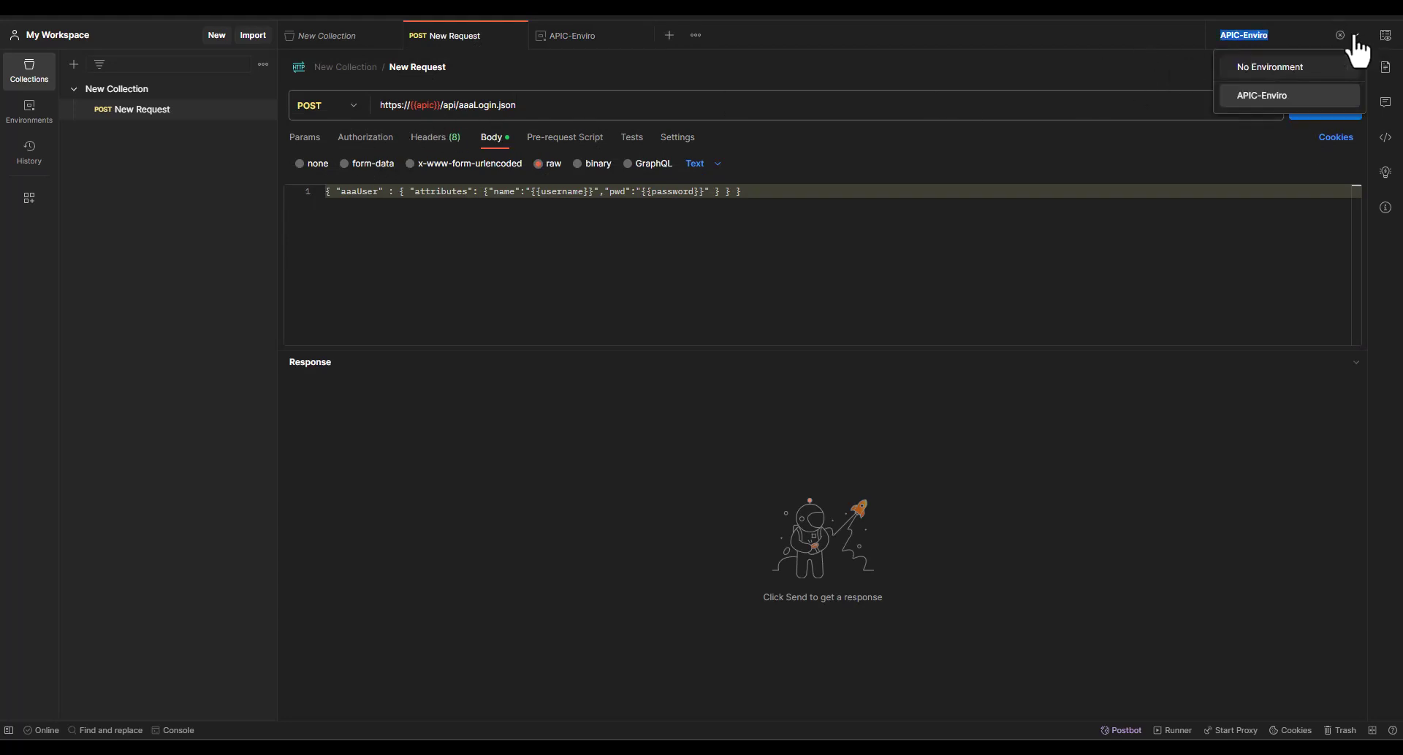
left_click(1351, 91)
left_click(1300, 108)
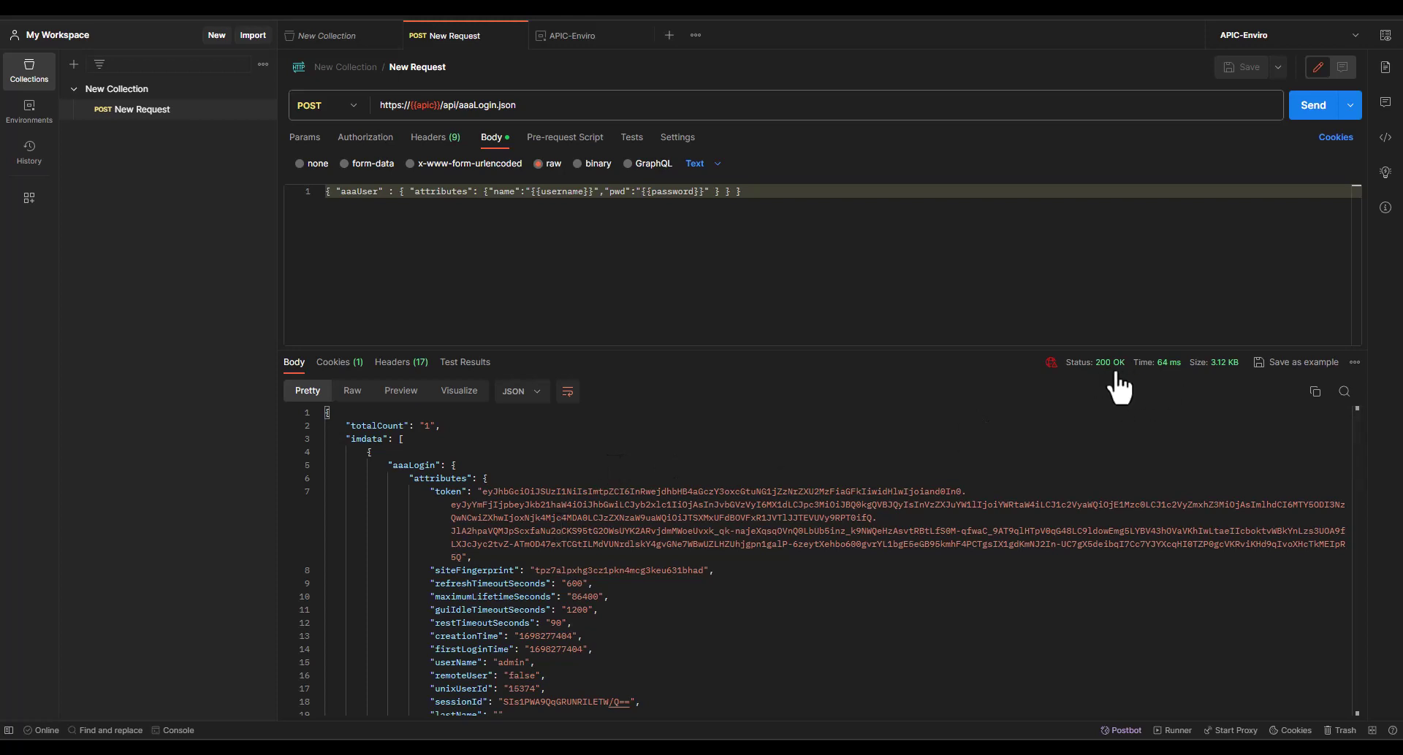
mouse_move(1115, 372)
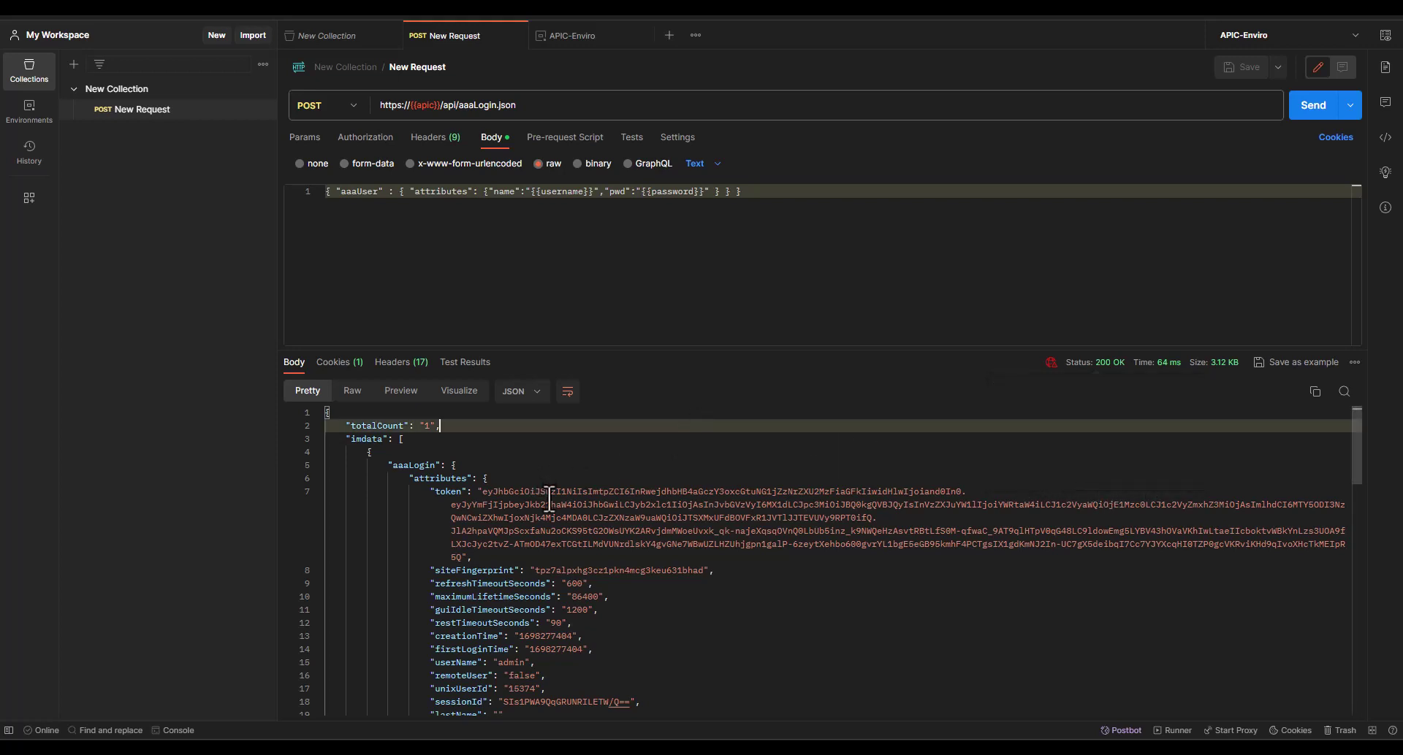
scroll(550, 501, "down", 1)
scroll(549, 502, "up", 1)
left_click_drag(427, 497, 628, 560)
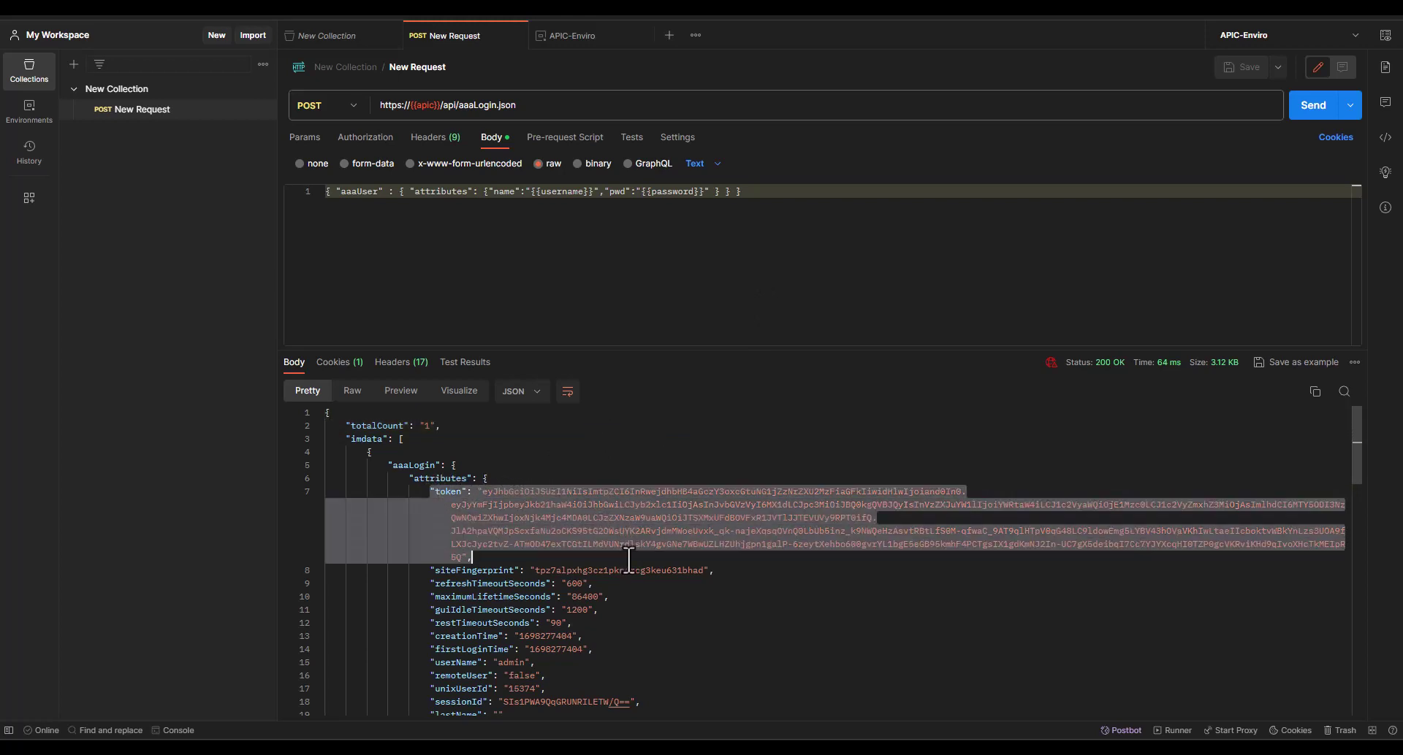
left_click(739, 608)
scroll(739, 610, "down", 3)
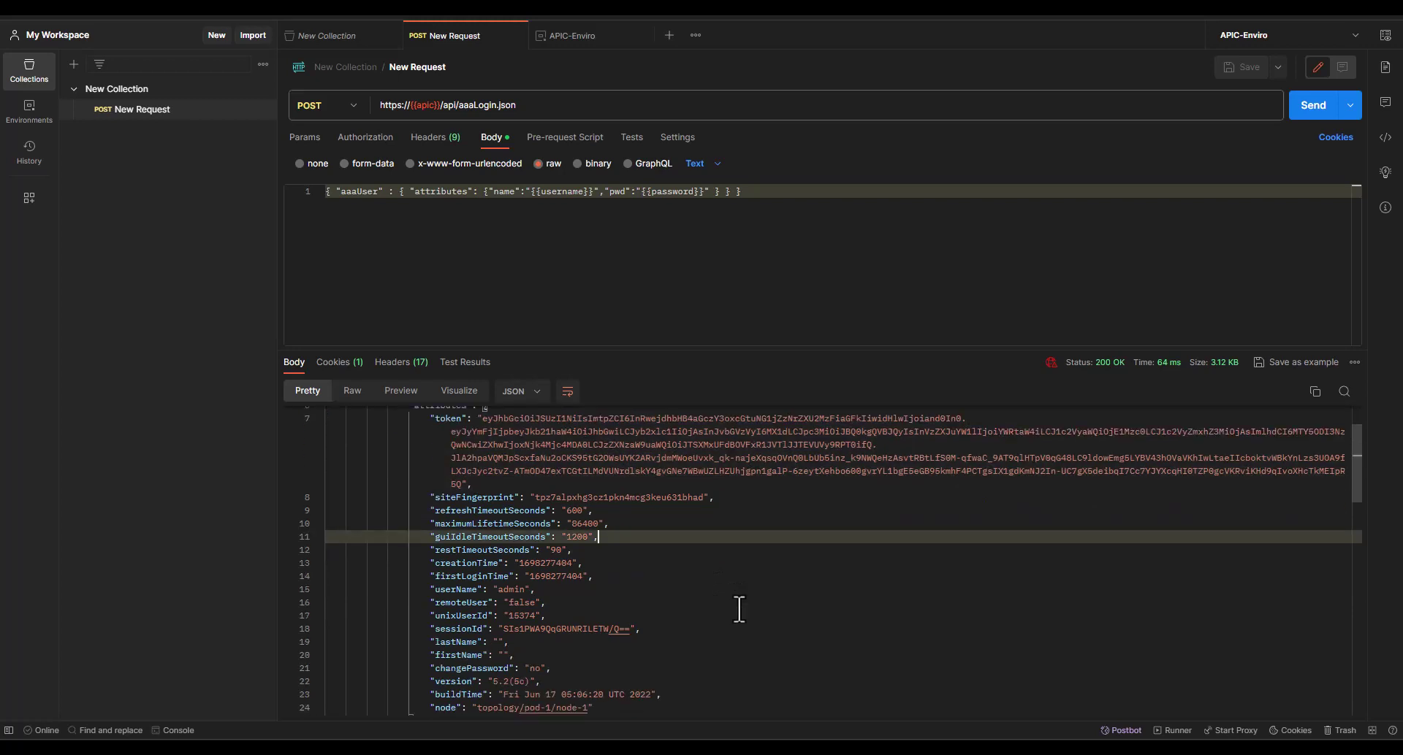
scroll(569, 551, "down", 6)
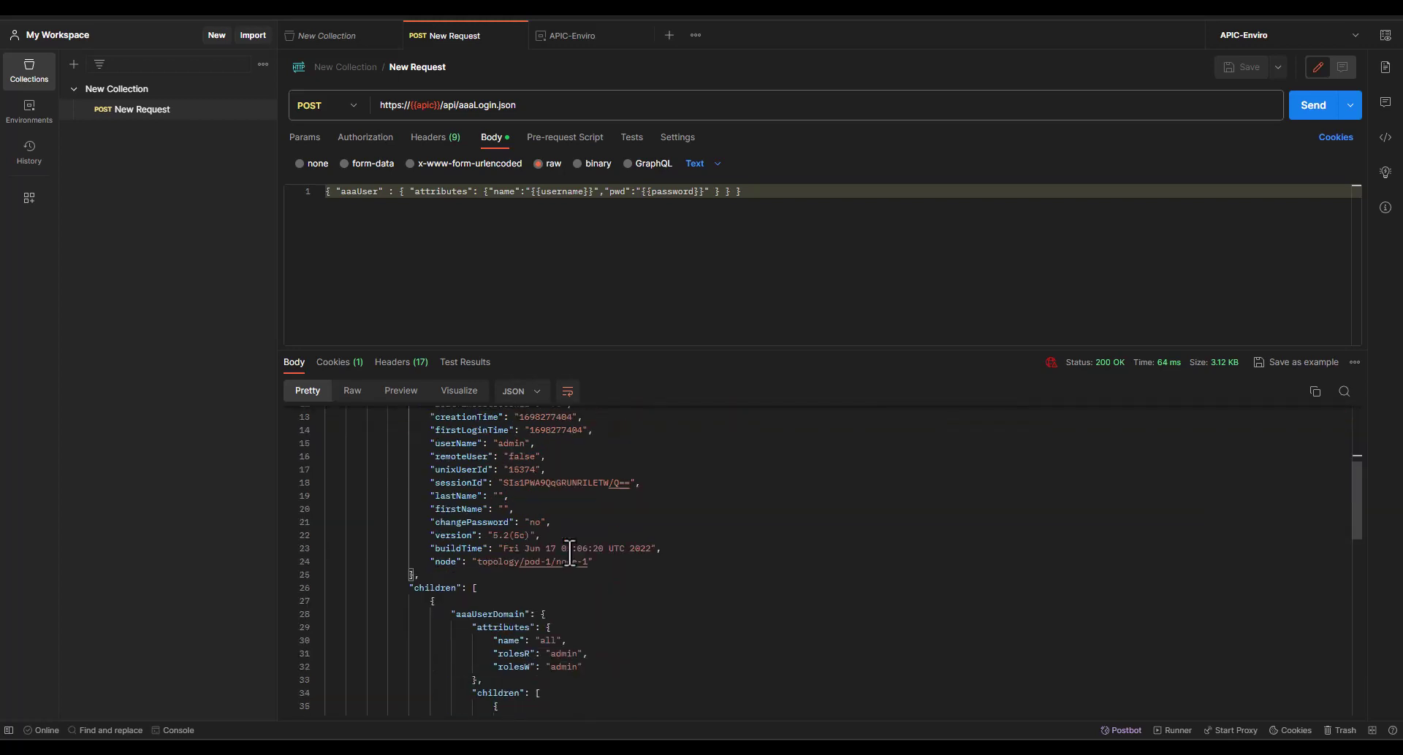
scroll(568, 549, "down", 15)
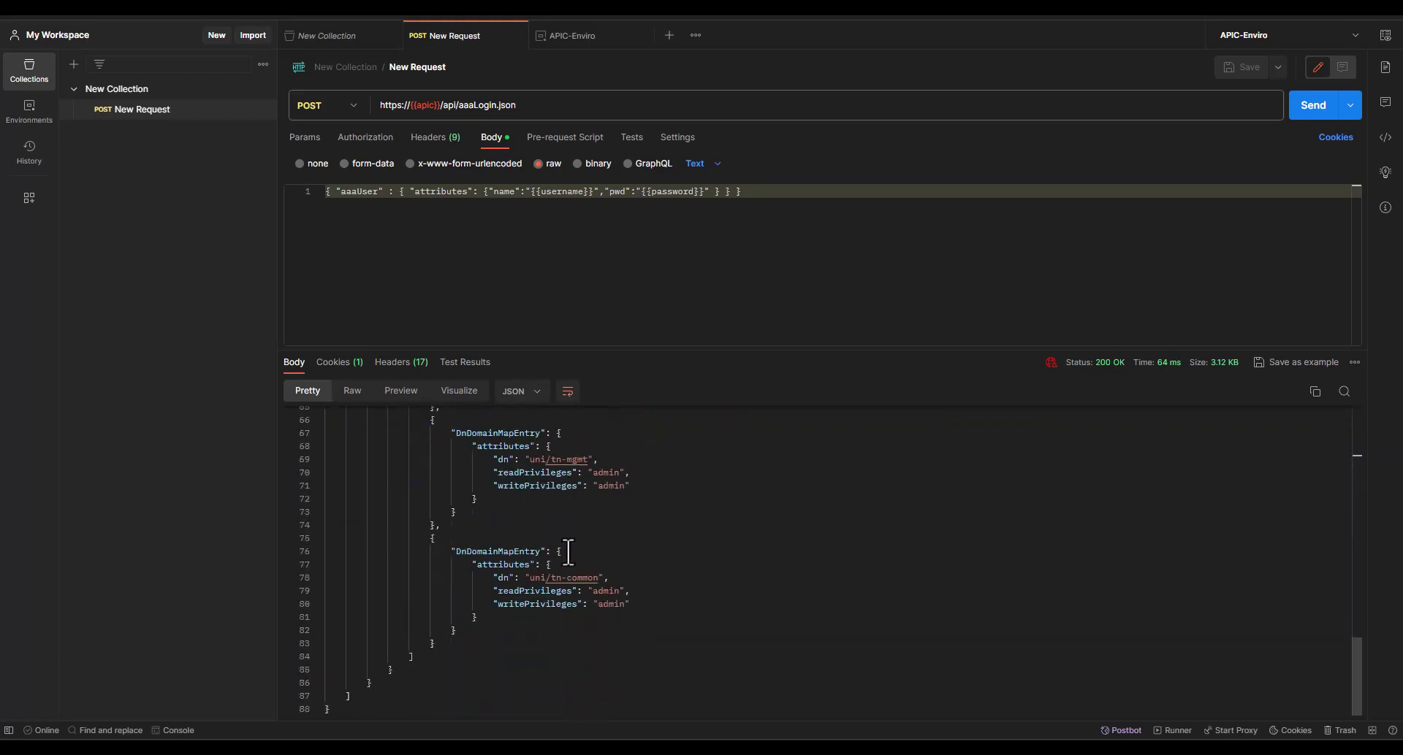
scroll(569, 563, "up", 20)
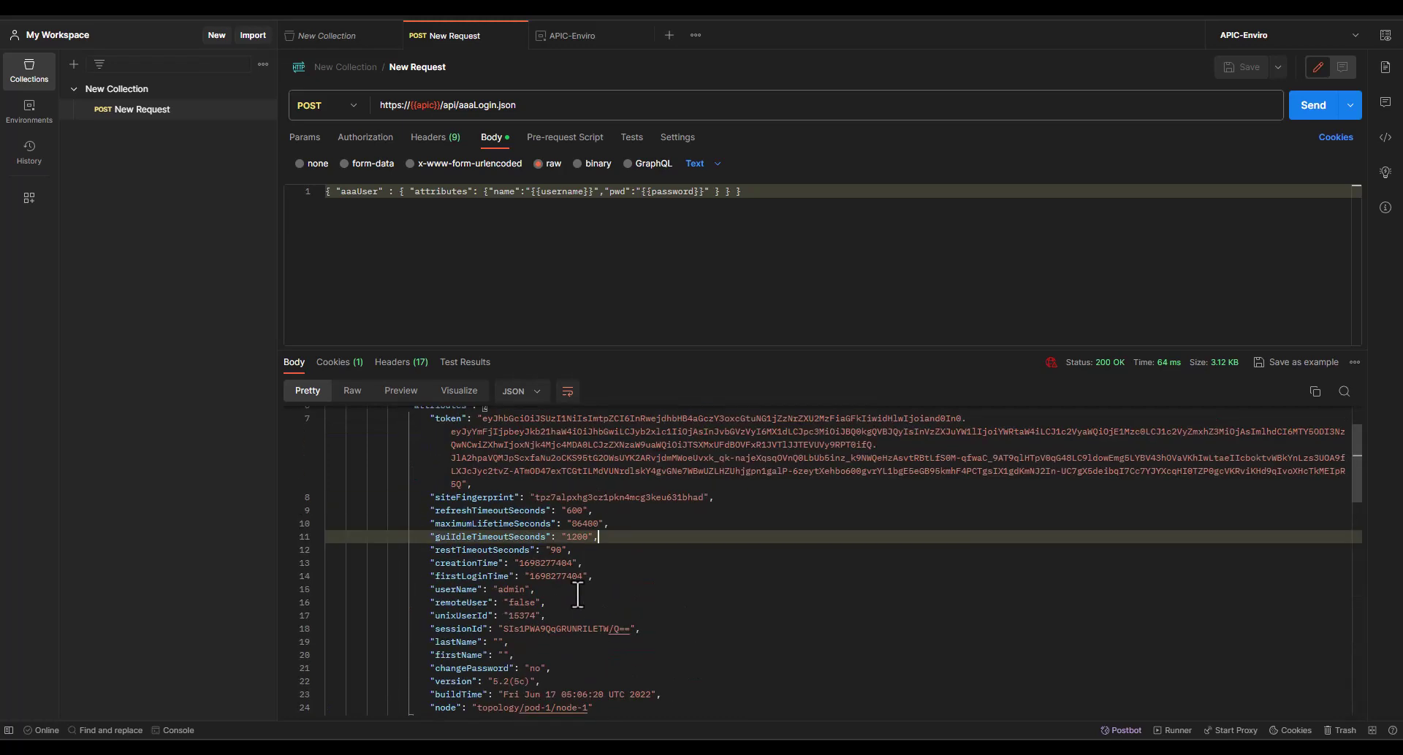
left_click(465, 438)
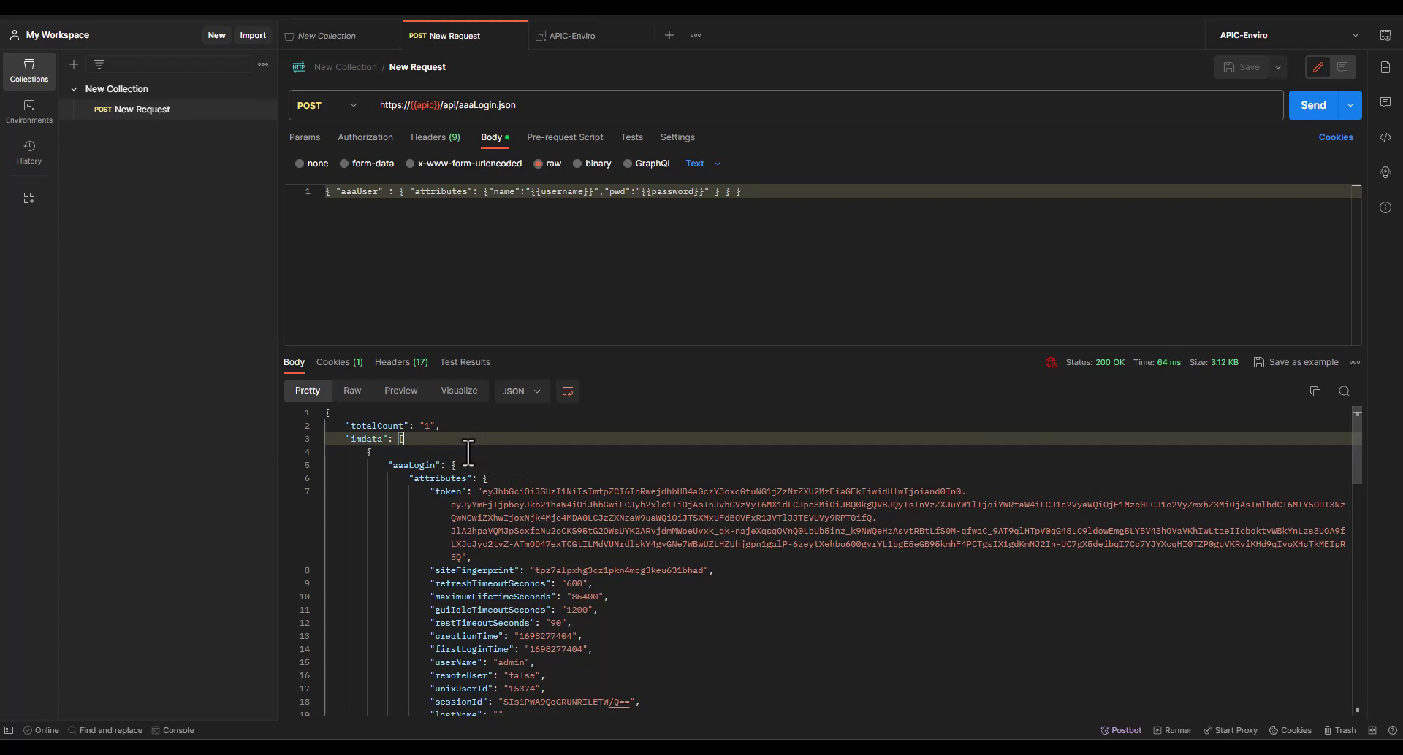
left_click(339, 427)
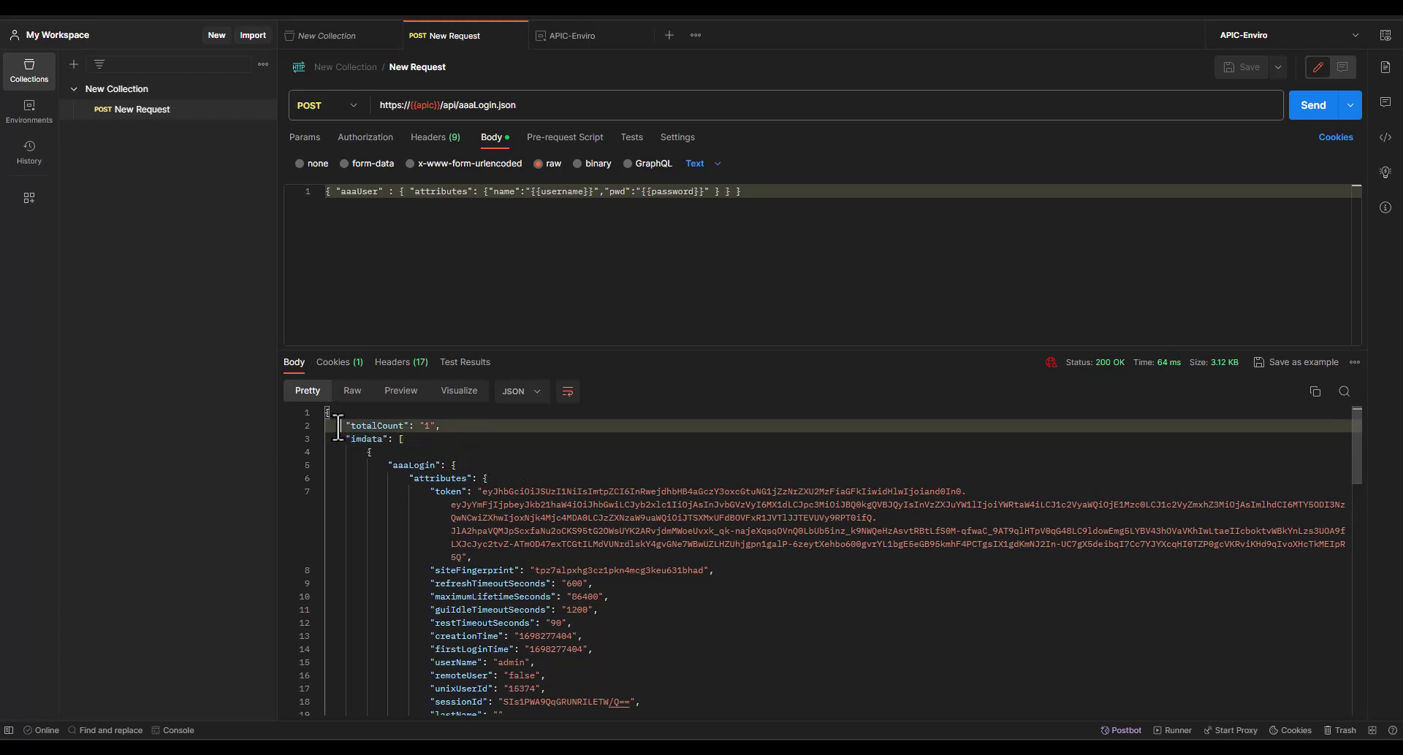
left_click(338, 418)
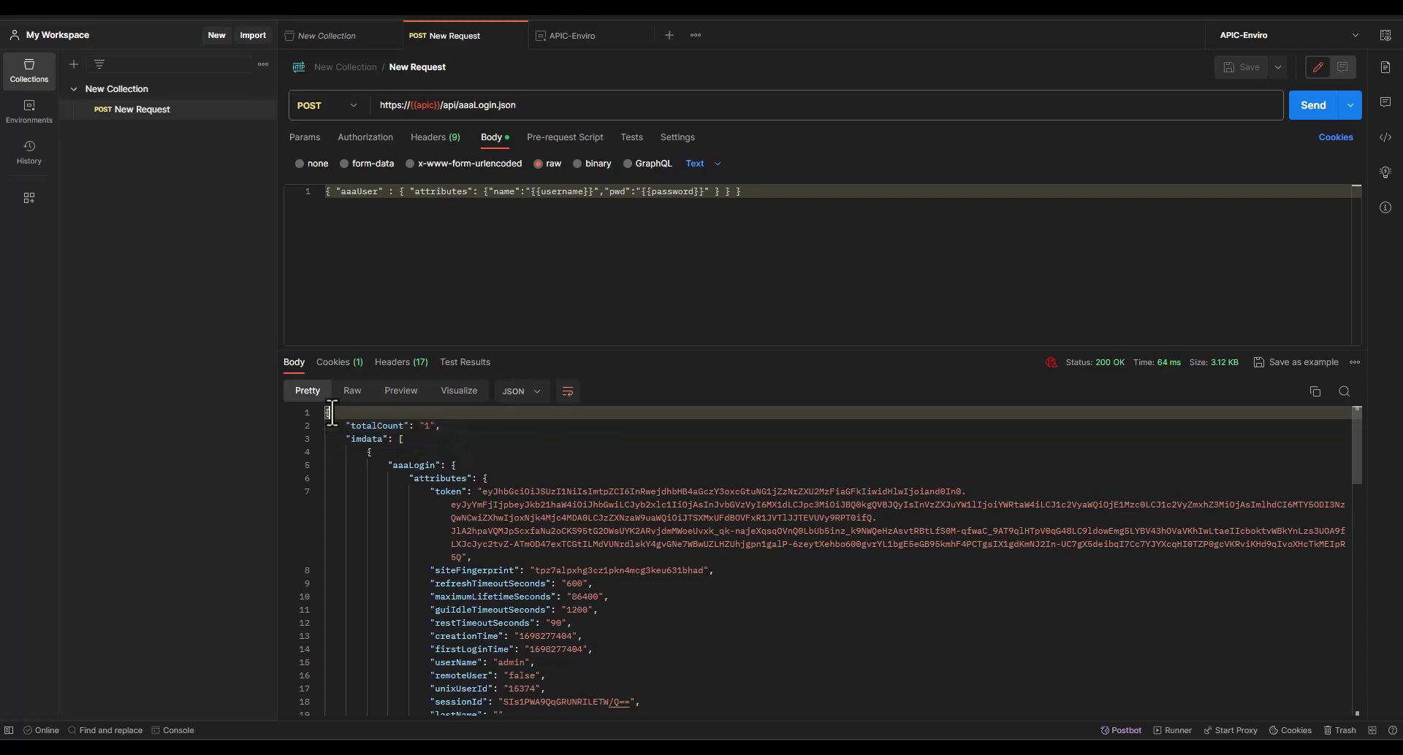